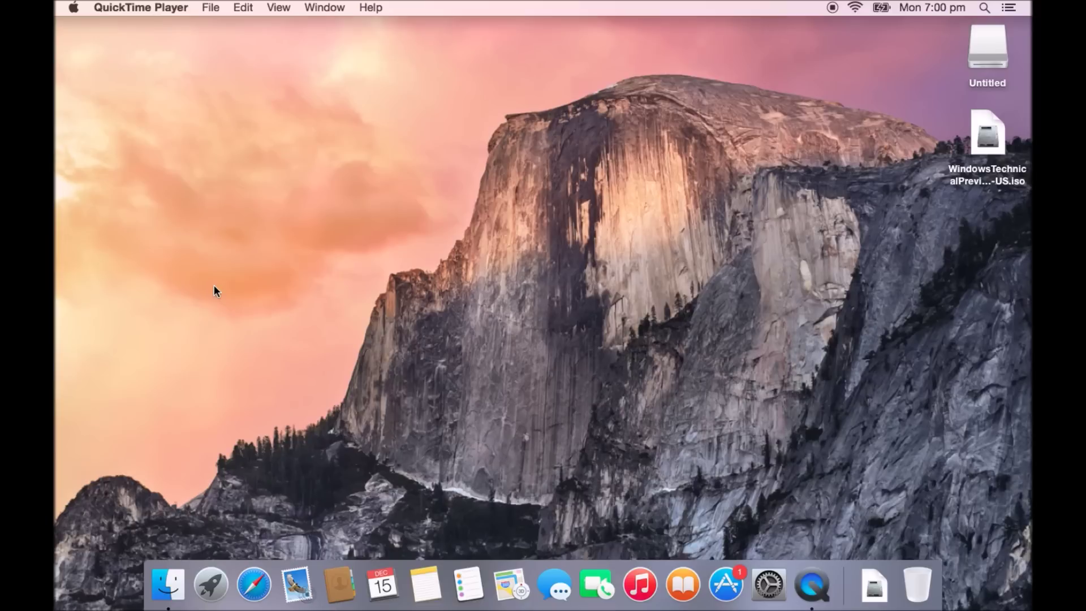
# Check this Mac's model and OS details in About This Mac, then close it
pyautogui.click(157, 205)
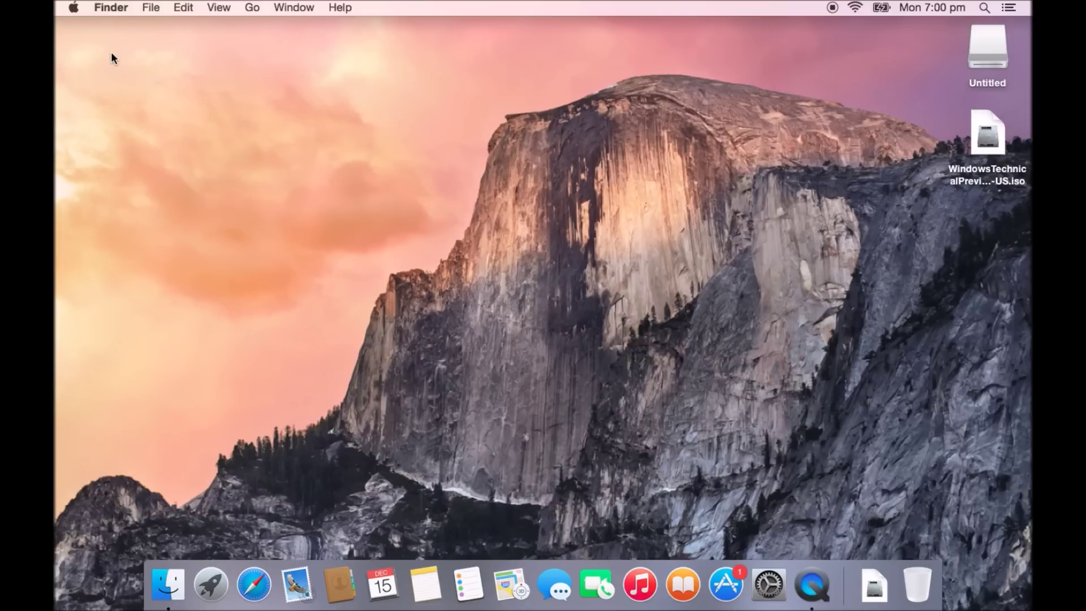
pyautogui.click(74, 8)
pyautogui.click(75, 27)
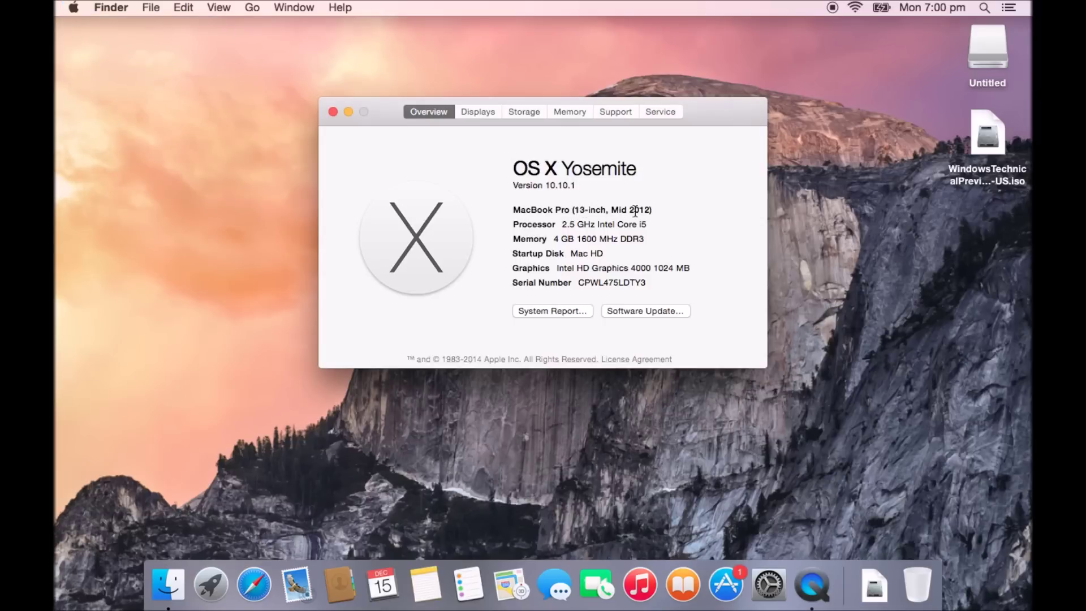
pyautogui.click(334, 112)
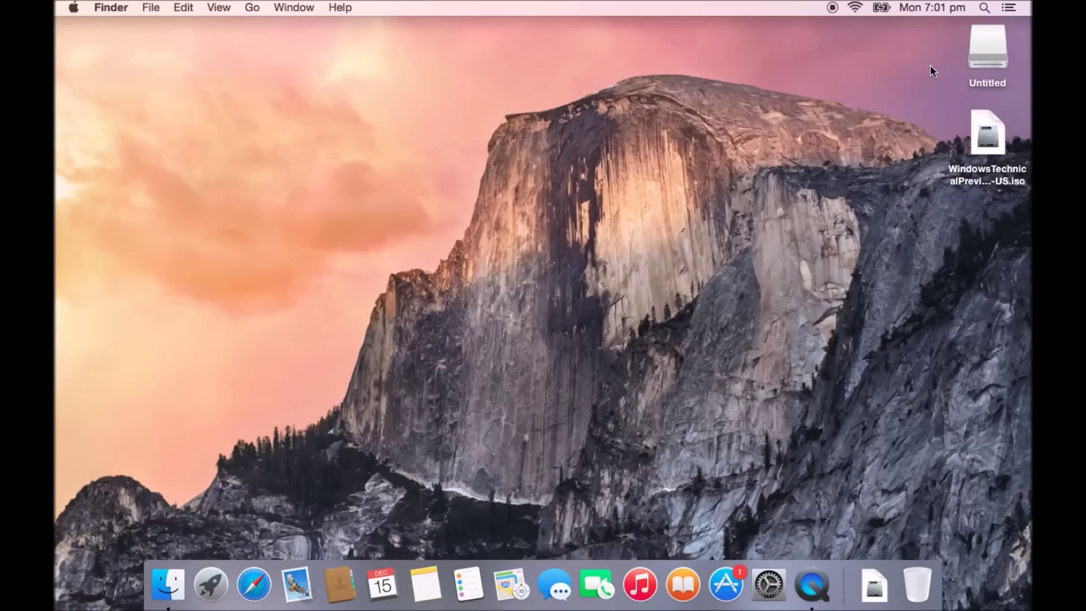
# Select the Untitled drive and the Windows ISO file on the desktop, then deselect
pyautogui.click(994, 46)
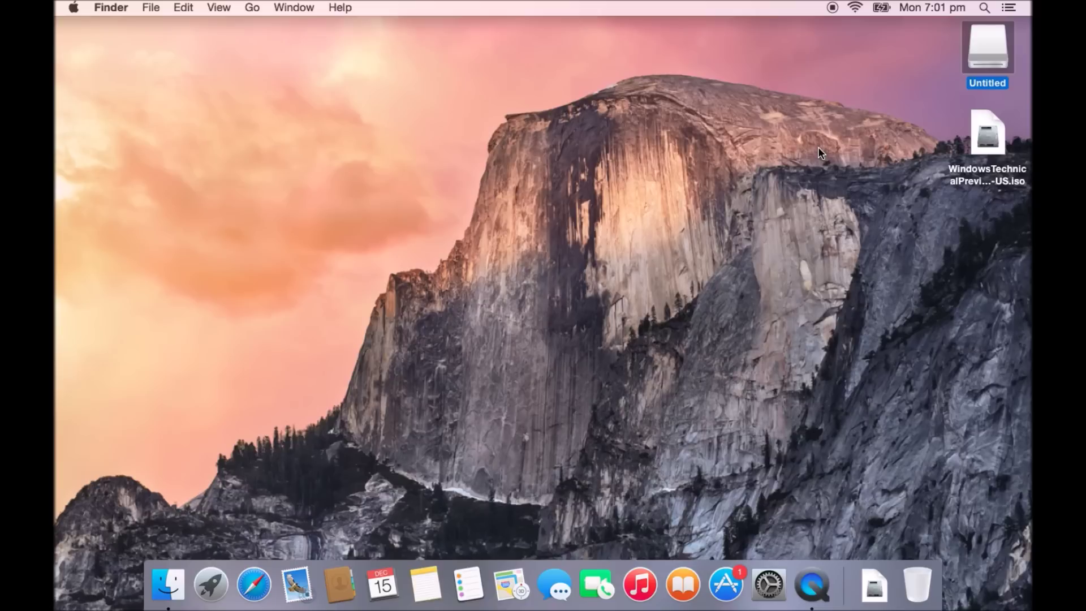
pyautogui.click(988, 148)
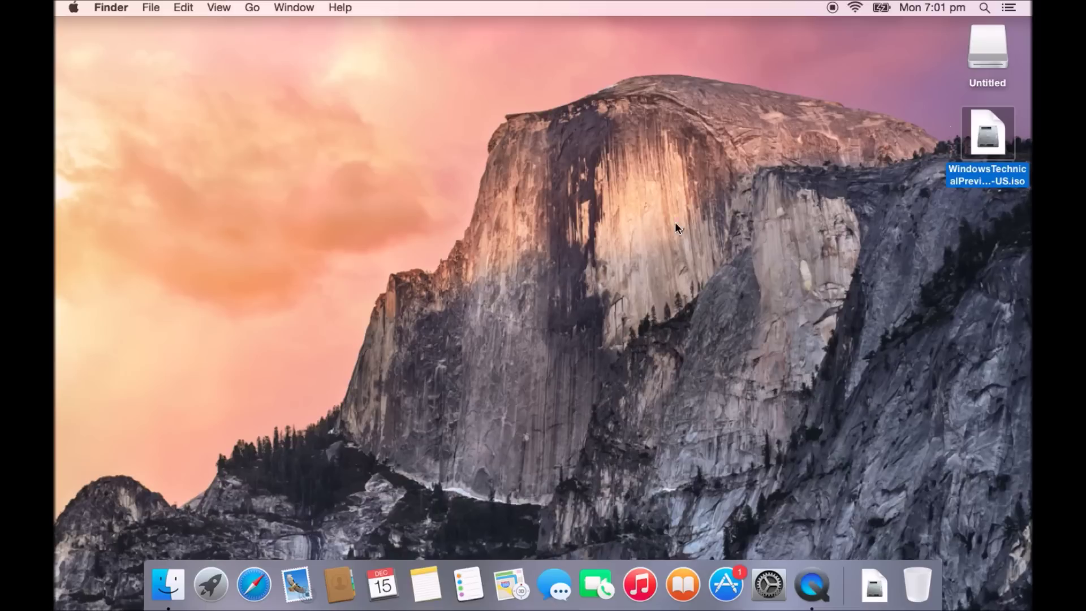
pyautogui.click(370, 406)
# Open the 123 my IT site in Safari, scroll its home page, and go to Downloads
pyautogui.click(258, 588)
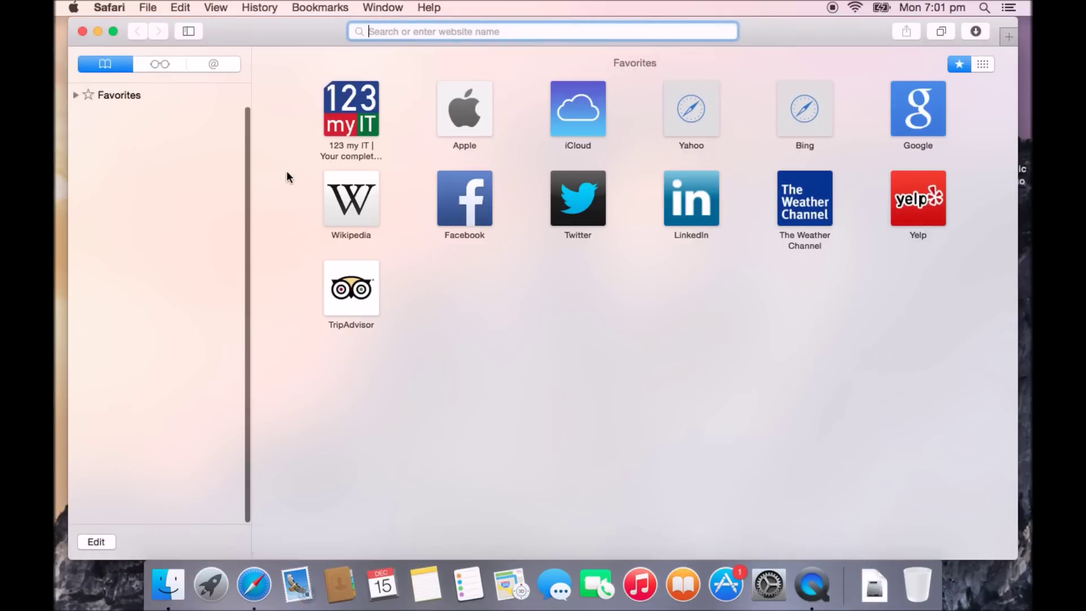
pyautogui.click(349, 127)
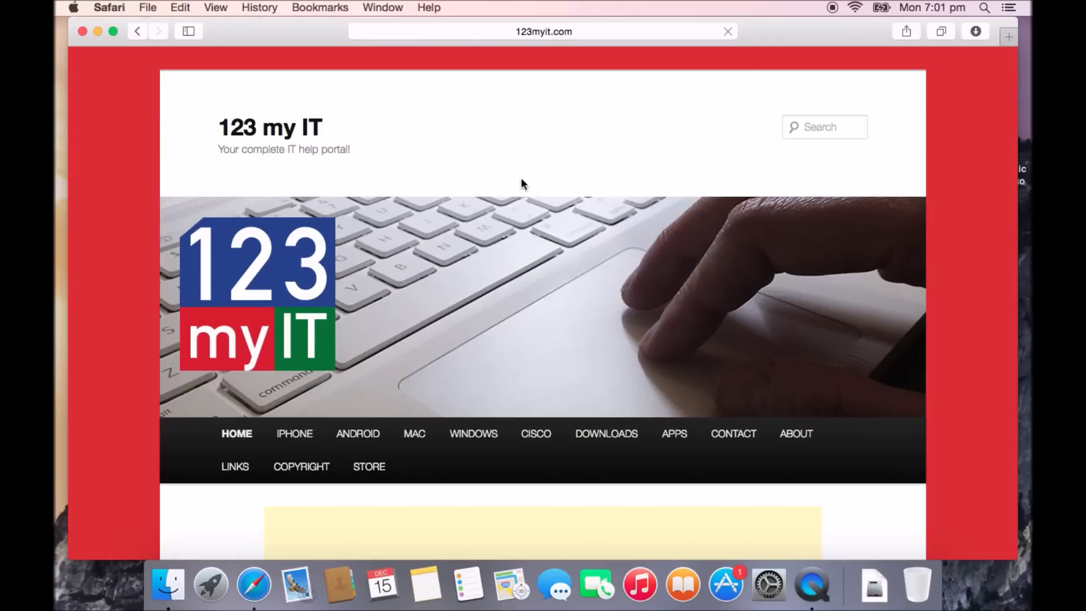
pyautogui.scroll(-6, 623, 274)
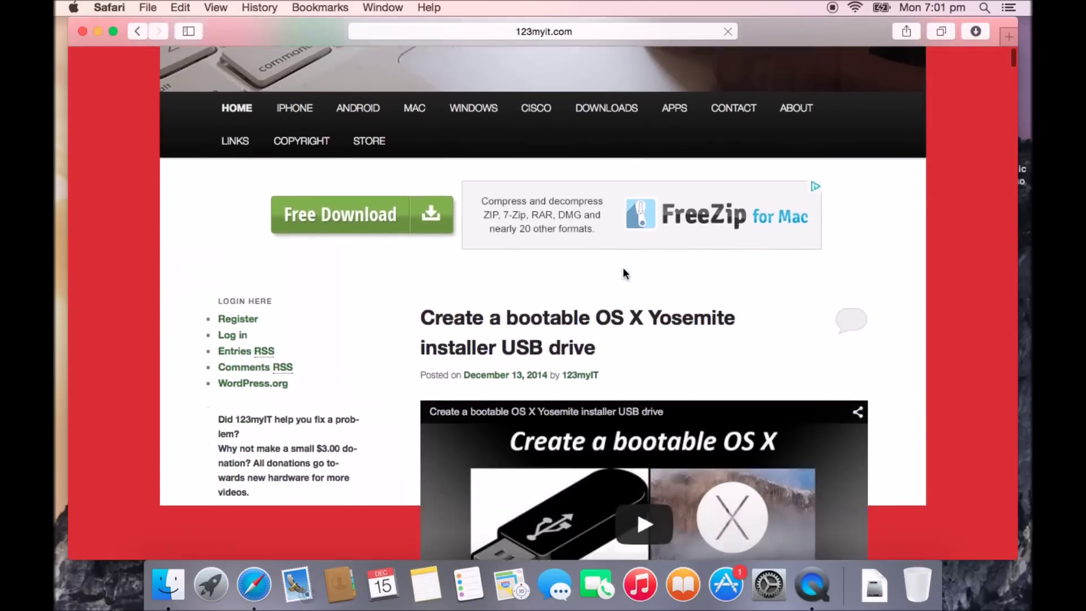
pyautogui.scroll(8, 623, 270)
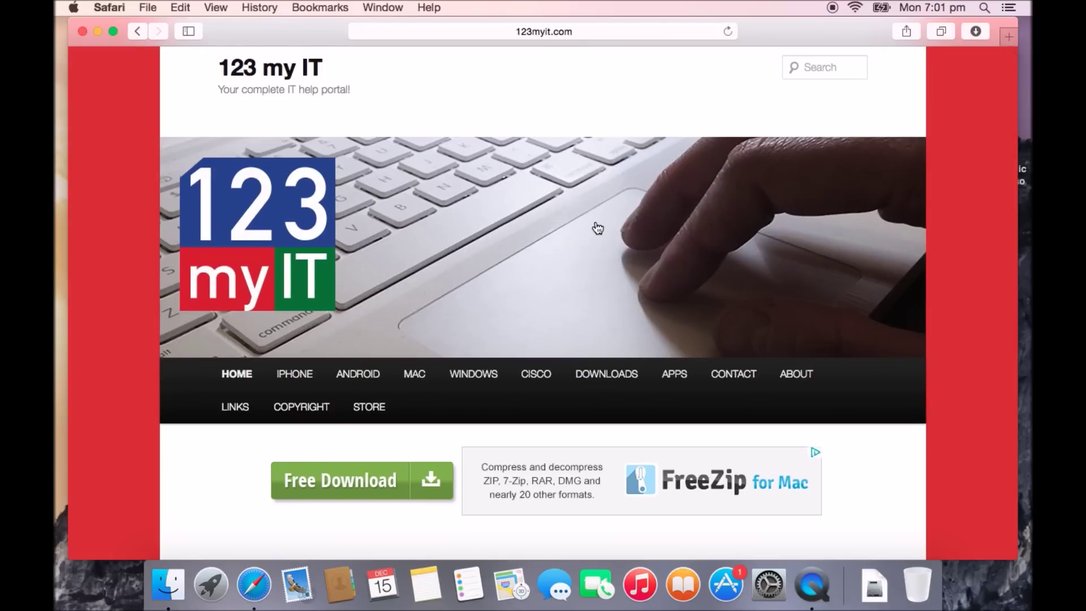
pyautogui.click(601, 376)
# Scroll to the Windows 10 Technical Preview section and select its full product key
pyautogui.scroll(-15, 600, 374)
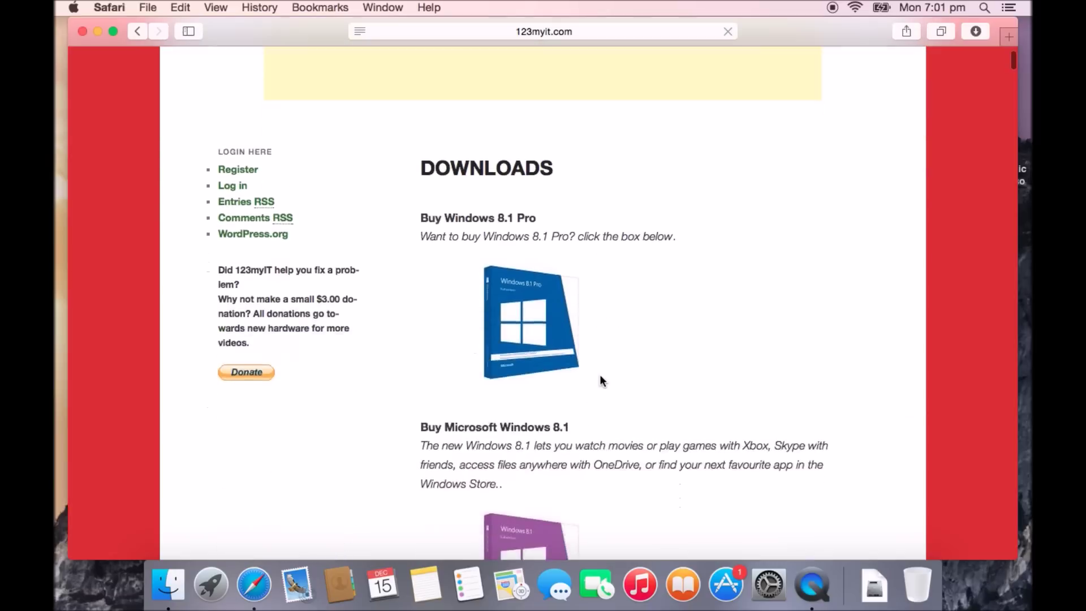
pyautogui.scroll(-15, 601, 378)
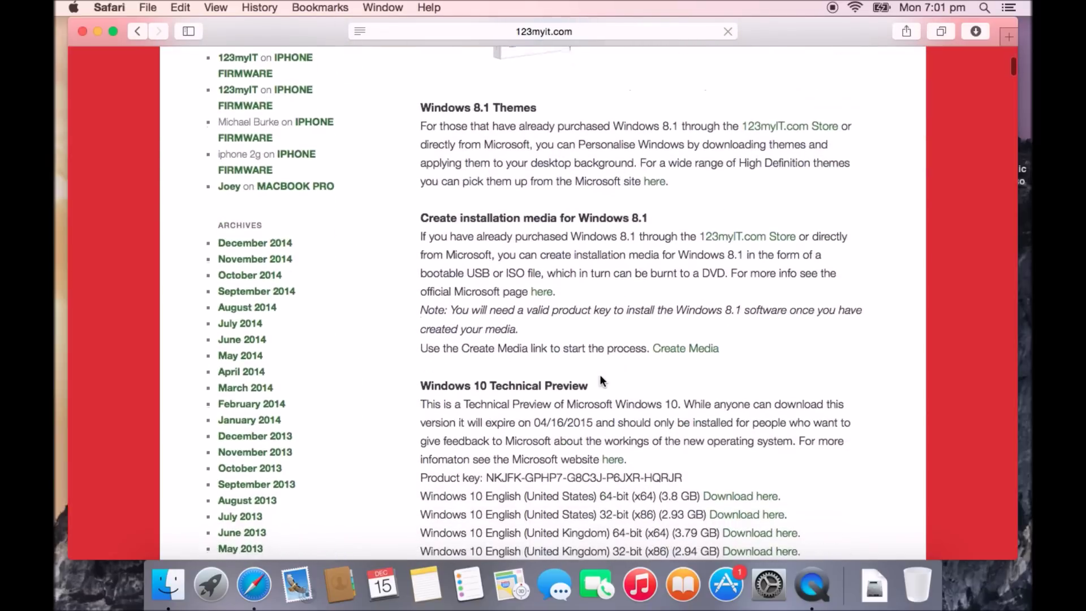
pyautogui.scroll(-5, 601, 379)
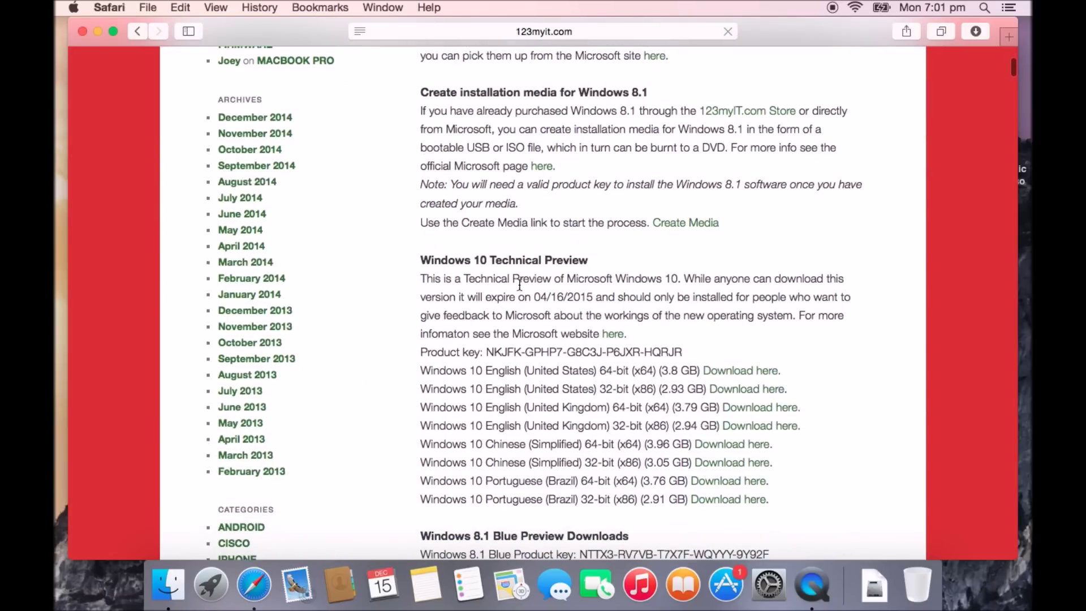
pyautogui.scroll(-3, 523, 259)
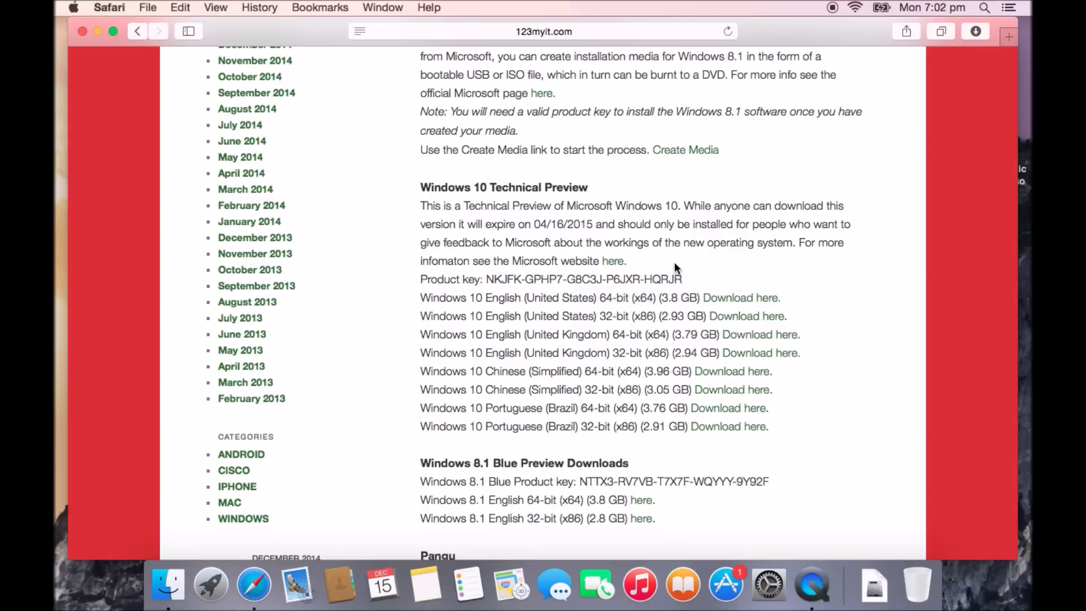
pyautogui.moveTo(685, 281); pyautogui.dragTo(488, 279)
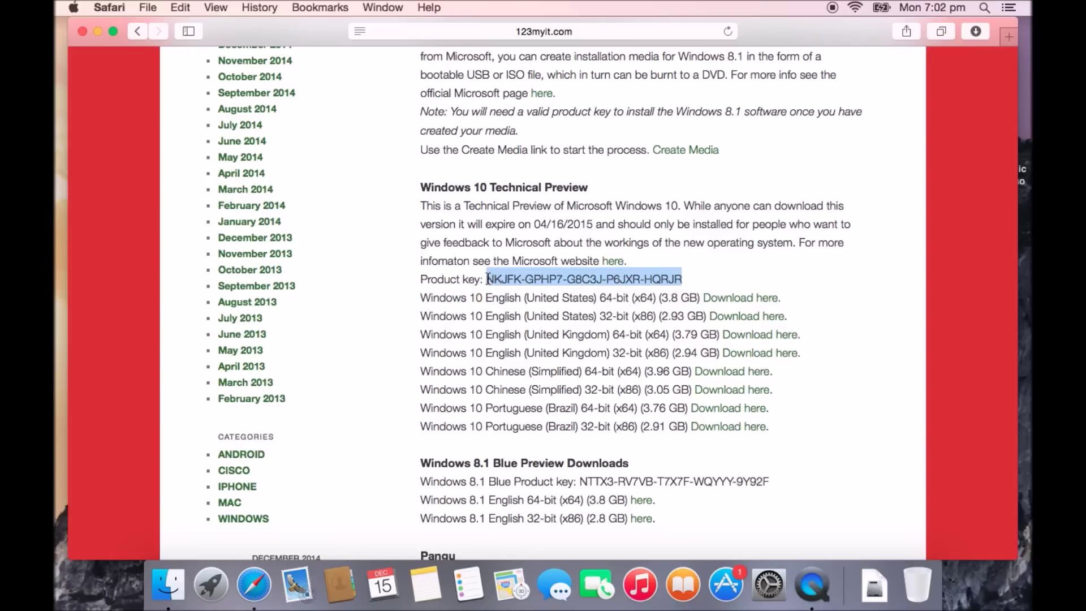
# Deselect the product key, scroll the Downloads page back to the top, and open the Store page
pyautogui.click(724, 276)
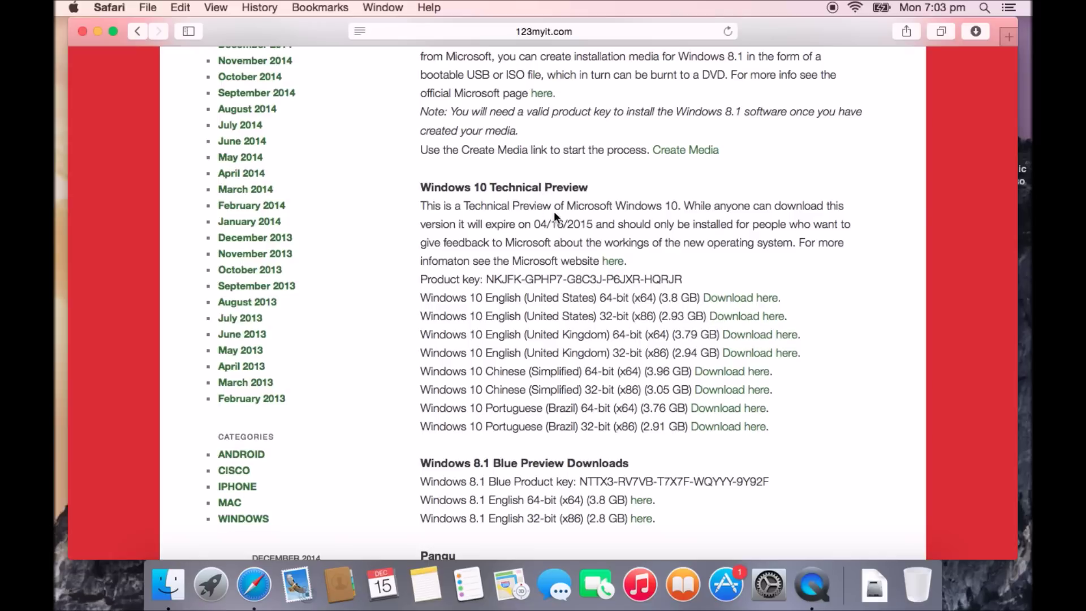
pyautogui.scroll(-3, 564, 222)
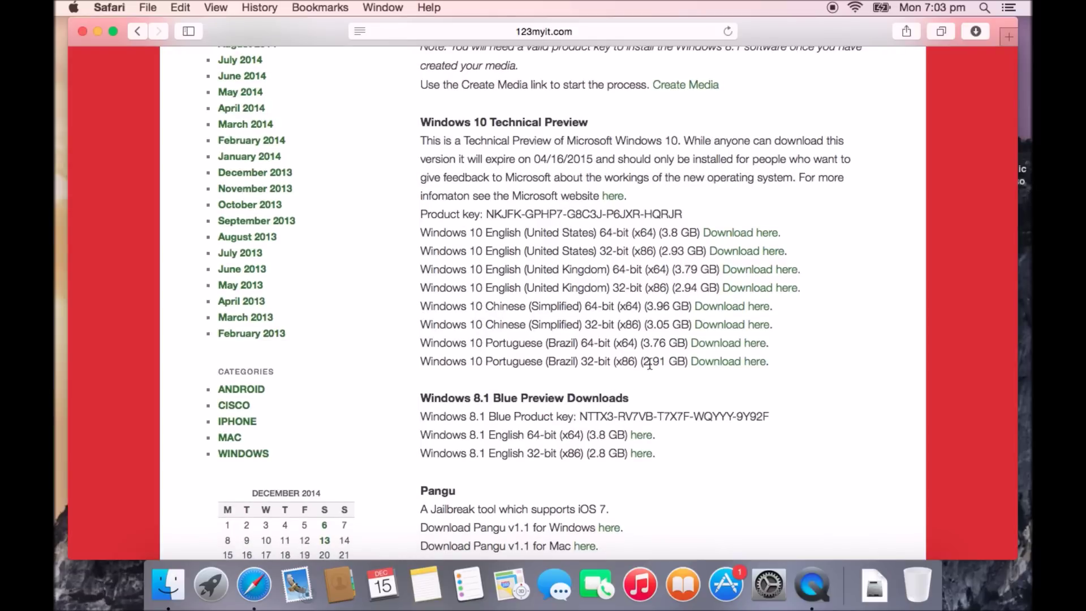
pyautogui.scroll(3, 688, 339)
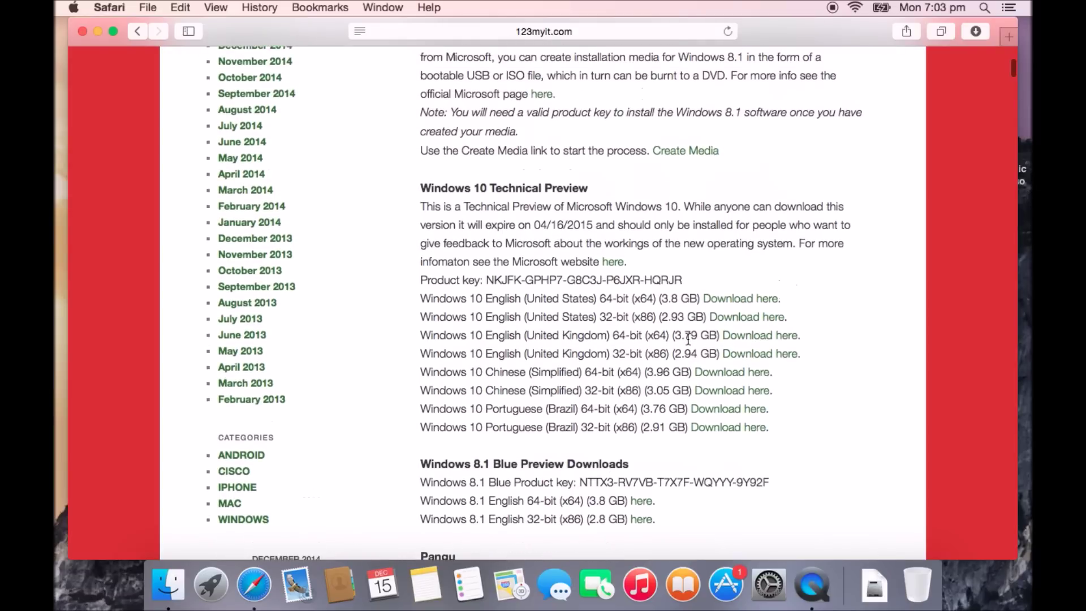
pyautogui.scroll(-3, 687, 338)
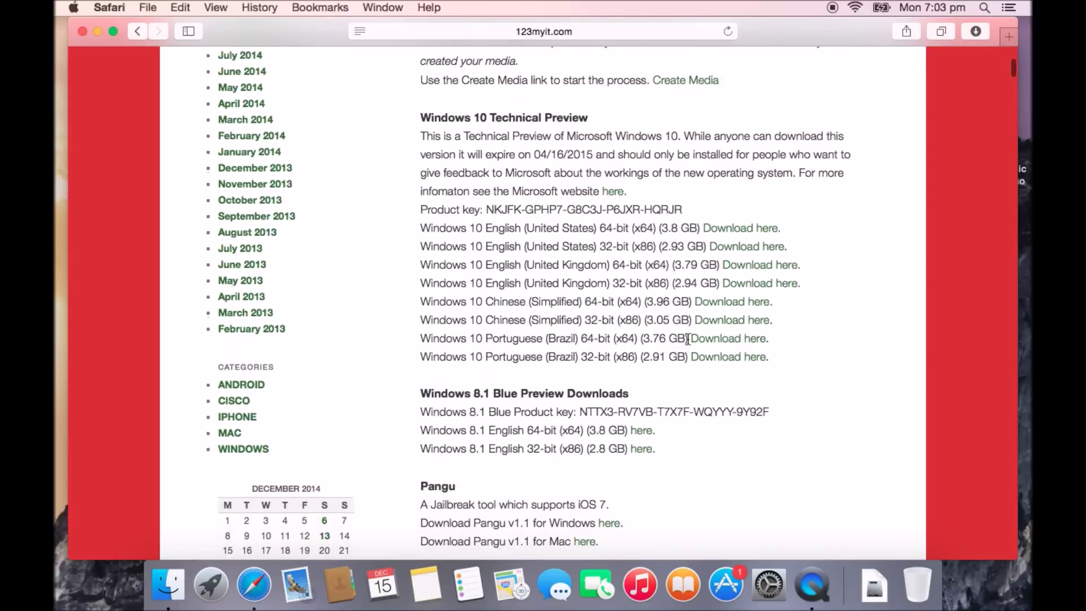
pyautogui.scroll(15, 687, 338)
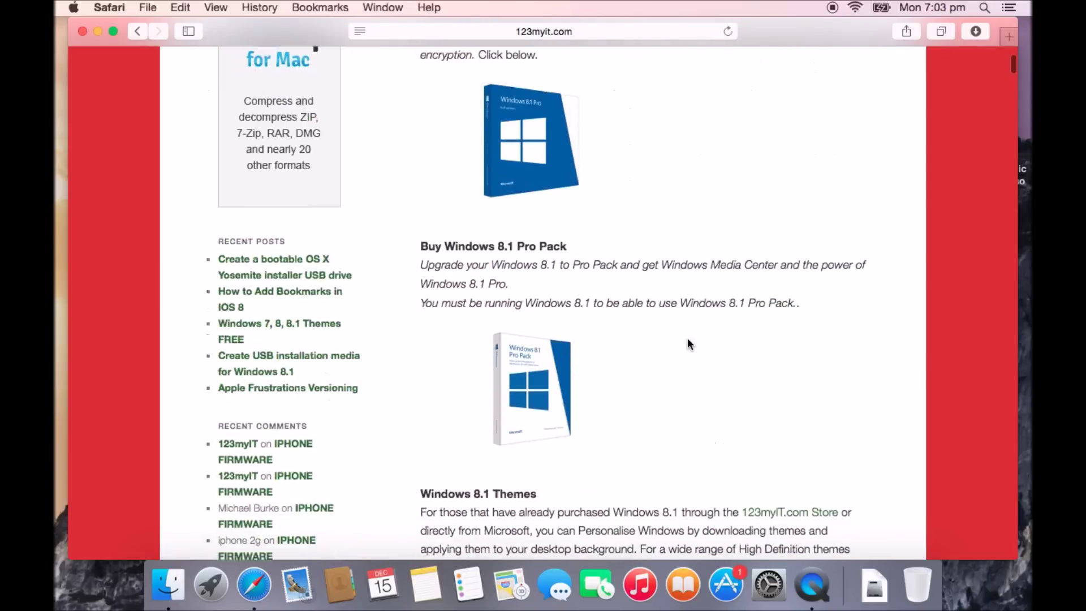
pyautogui.scroll(15, 687, 338)
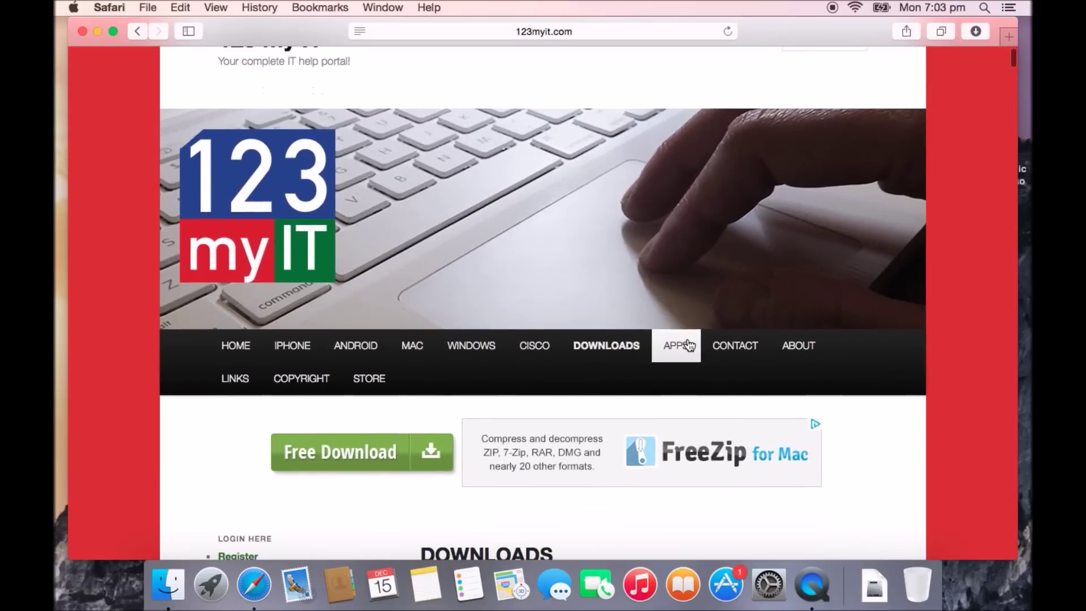
pyautogui.click(370, 380)
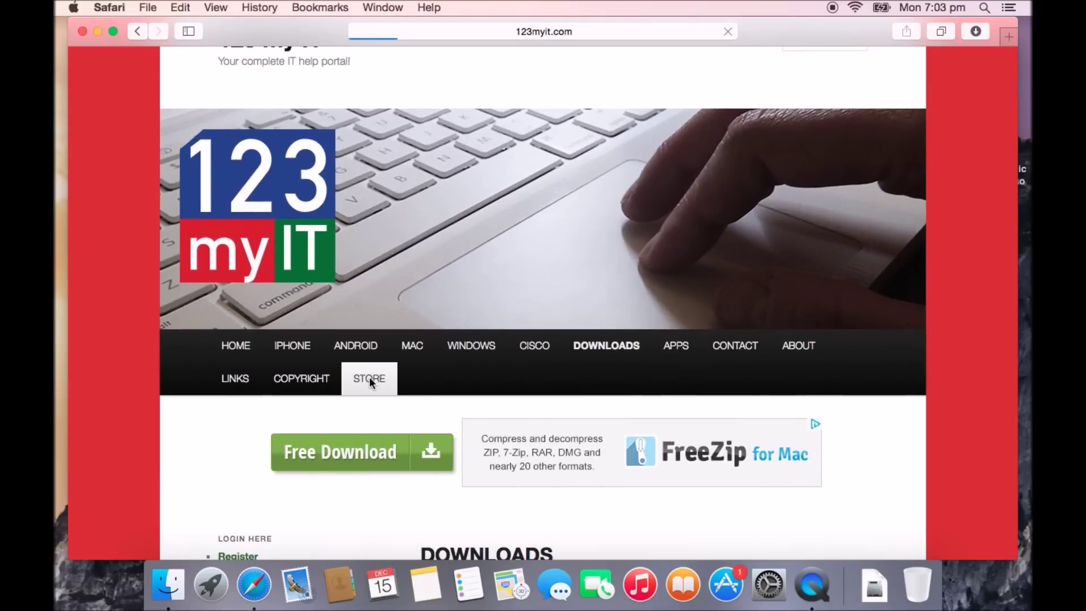
# Browse the Store page, then return to Downloads and scroll toward Windows 10 Technical Preview
pyautogui.scroll(-5, 369, 377)
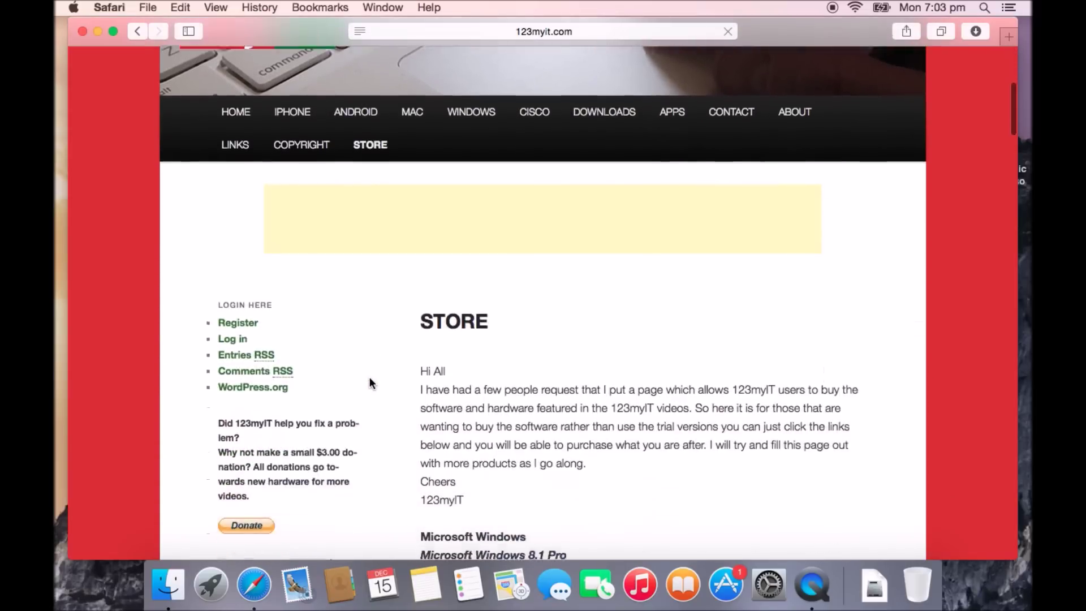
pyautogui.scroll(-6, 369, 376)
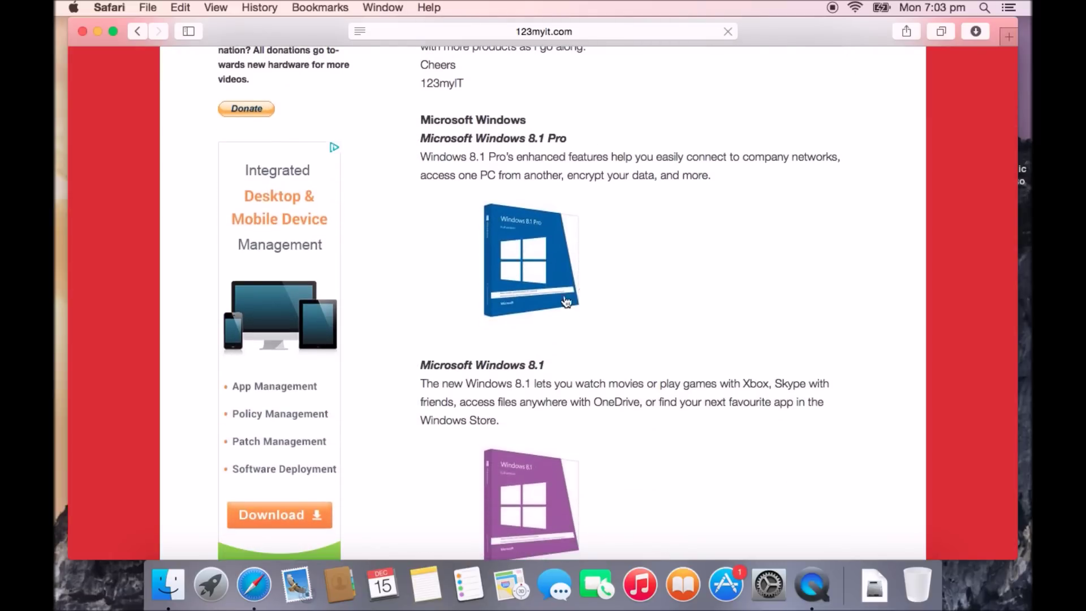
pyautogui.scroll(-5, 566, 302)
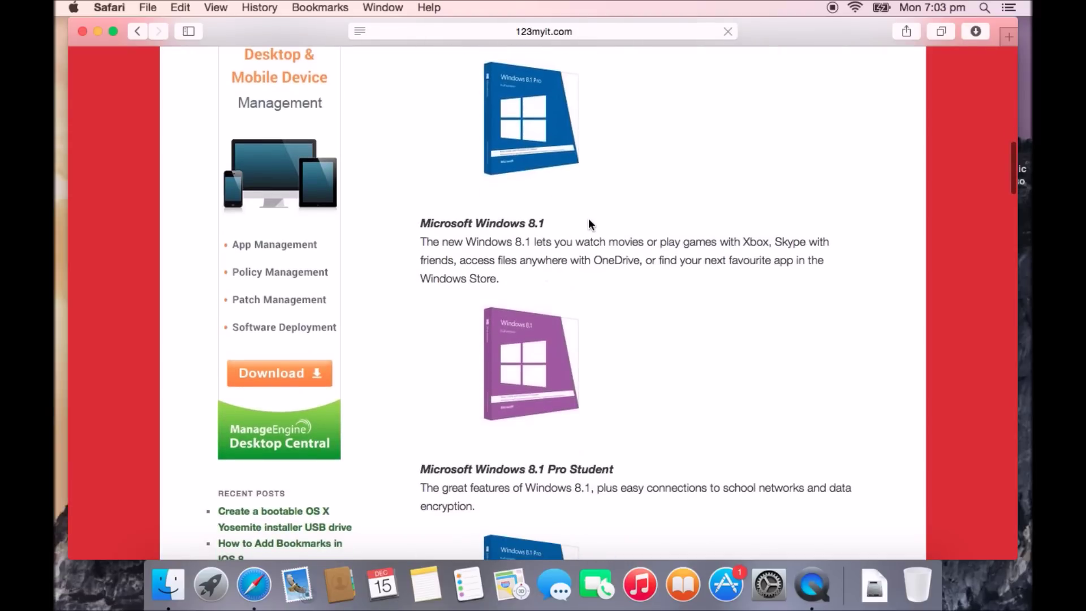
pyautogui.scroll(-6, 486, 322)
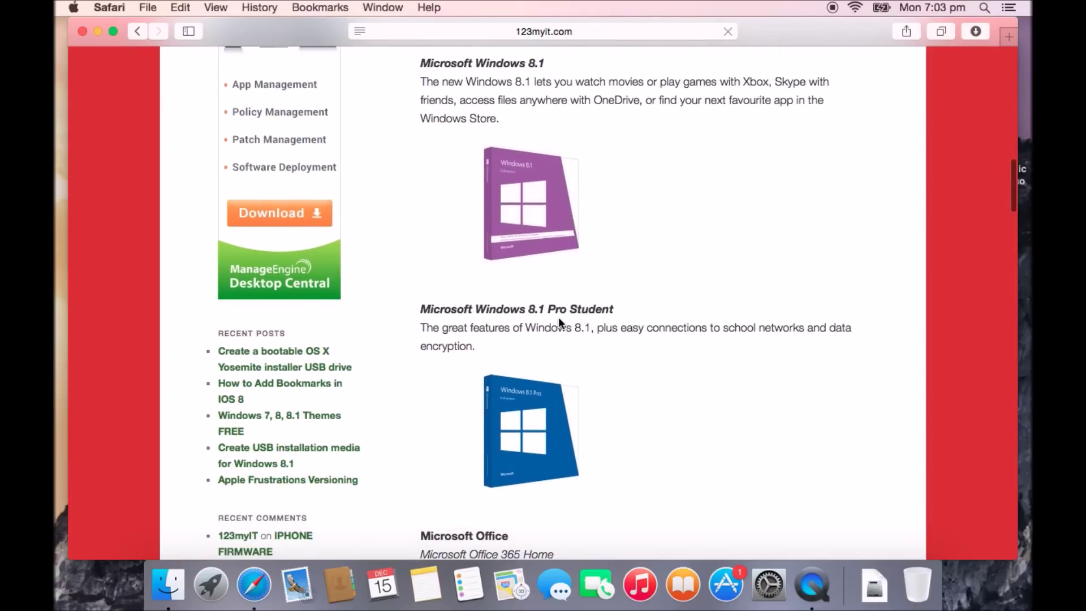
pyautogui.scroll(-3, 618, 322)
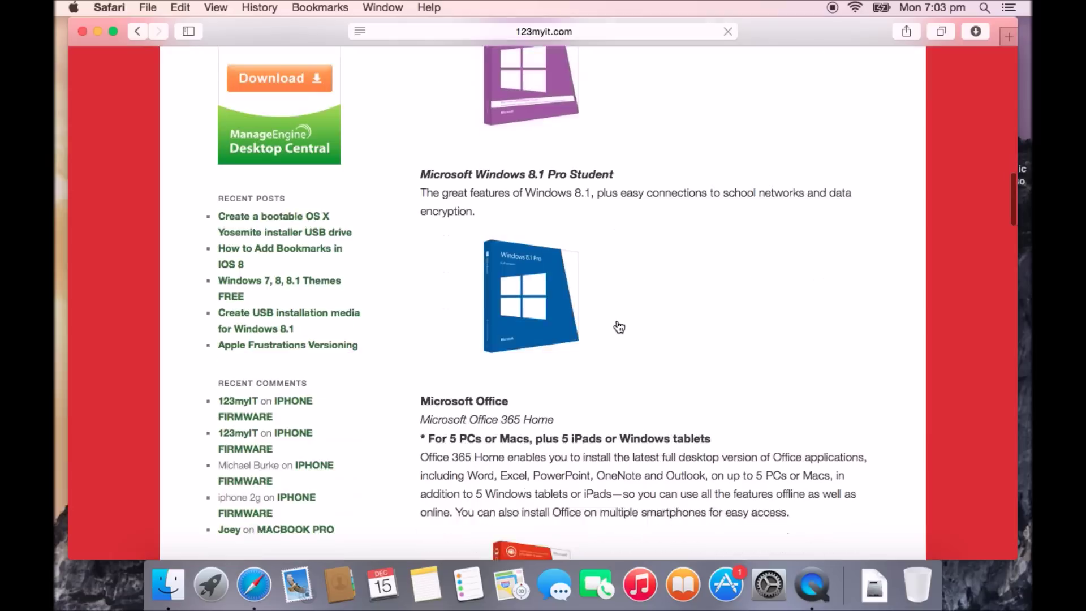
pyautogui.scroll(-2, 618, 327)
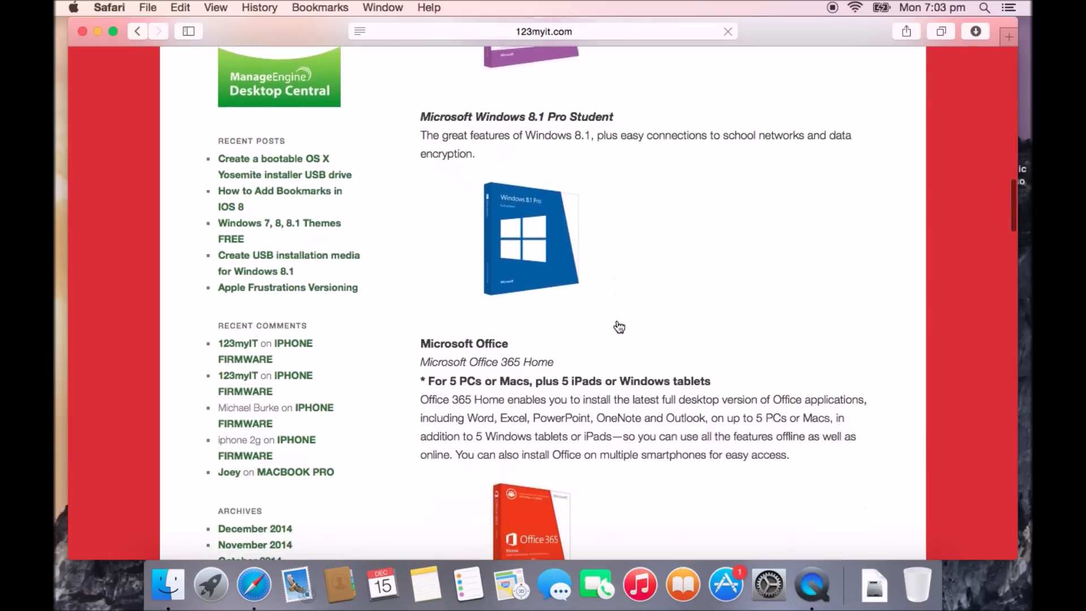
pyautogui.scroll(14, 616, 325)
pyautogui.scroll(12, 617, 321)
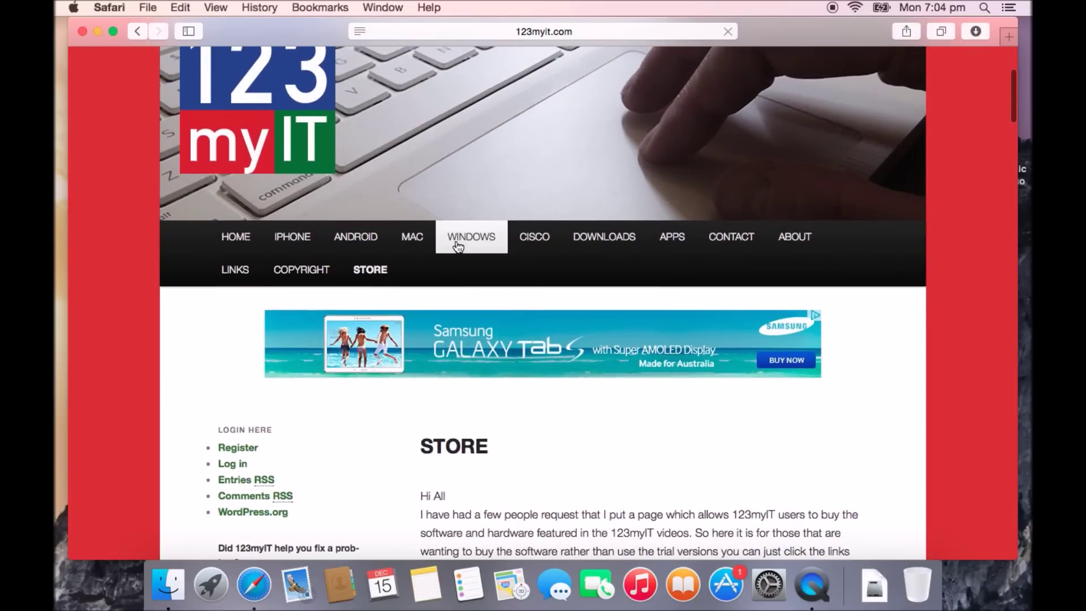
pyautogui.click(624, 234)
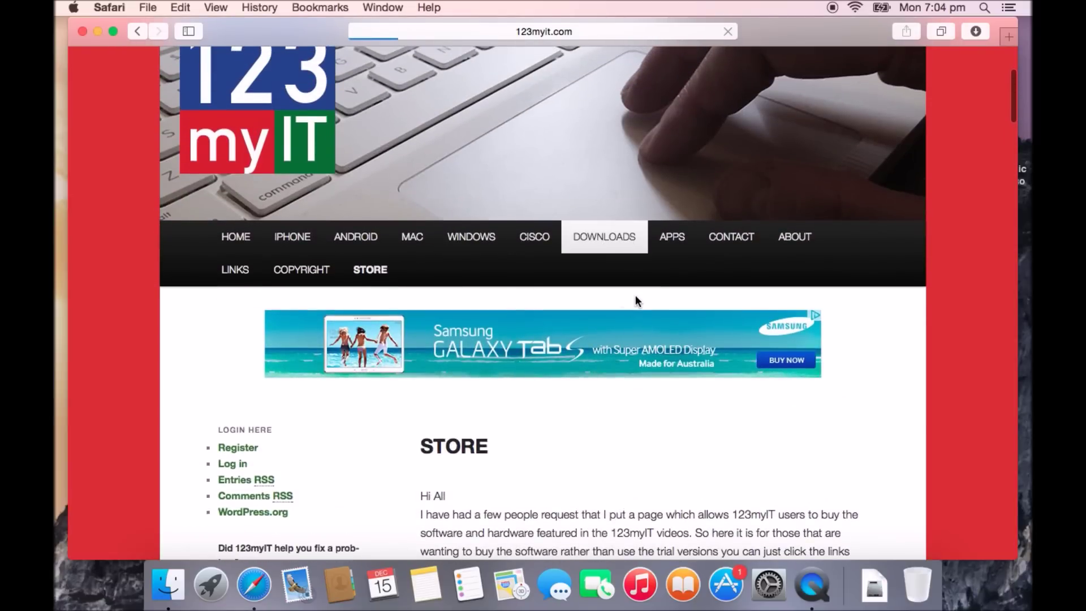
pyautogui.scroll(-15, 636, 297)
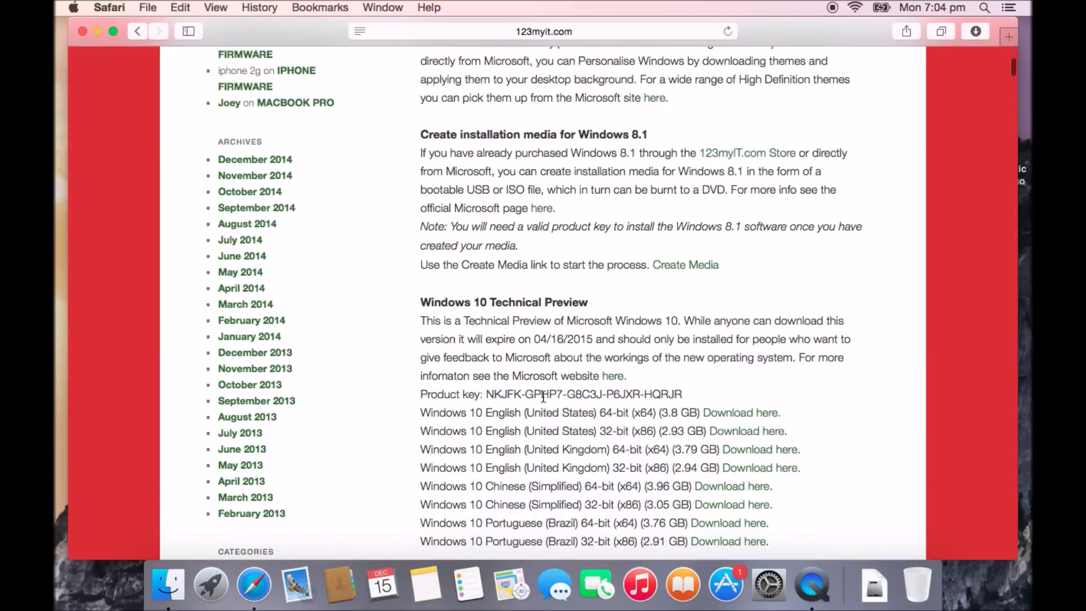
# Minimize Safari and select, then deselect, the Windows ISO file on the desktop
pyautogui.click(98, 31)
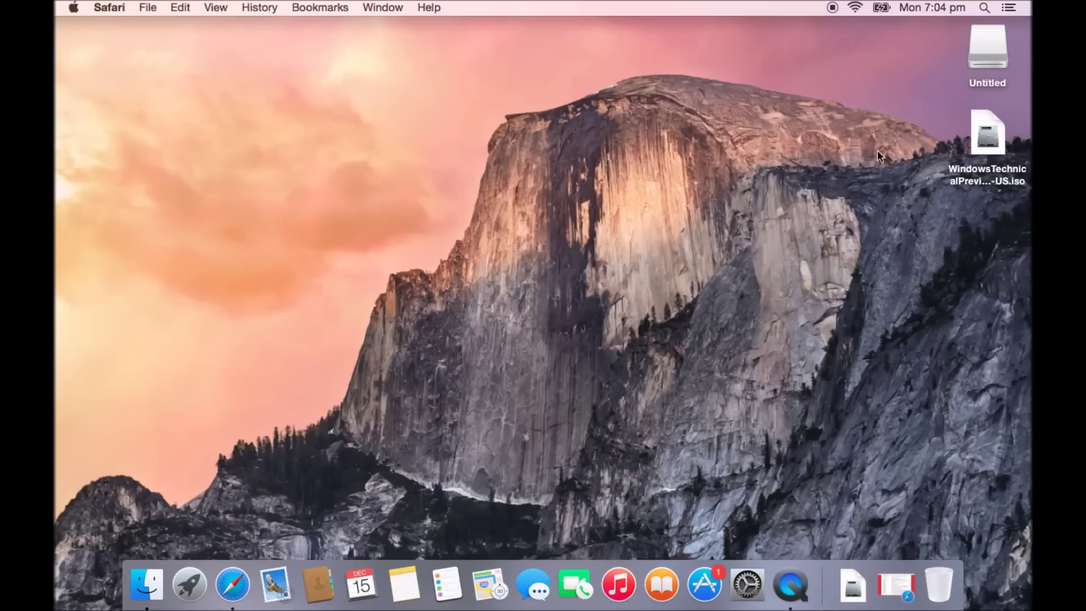
pyautogui.click(983, 139)
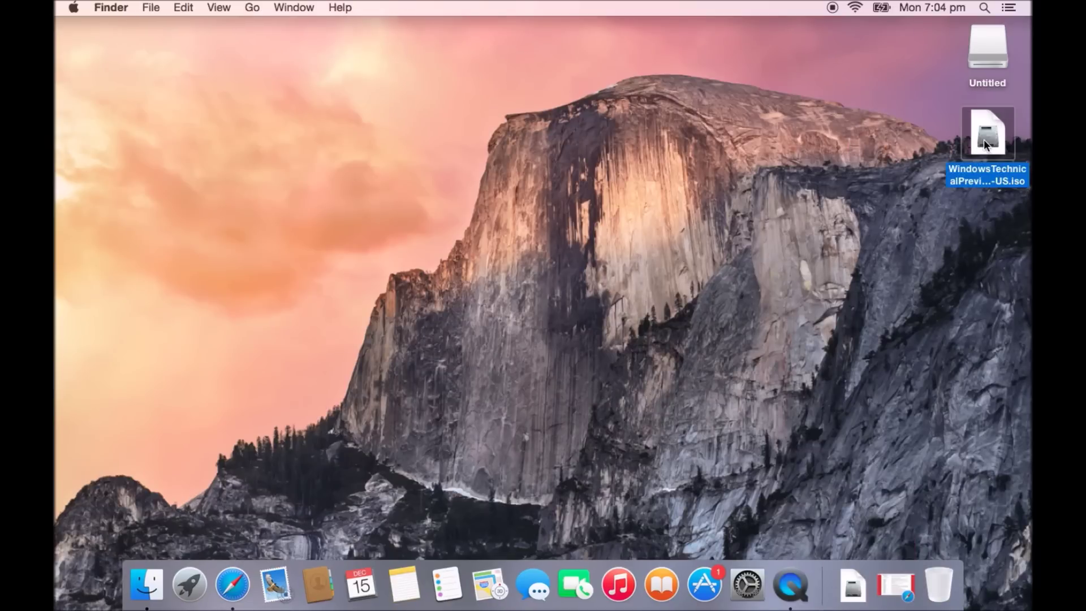
pyautogui.click(861, 140)
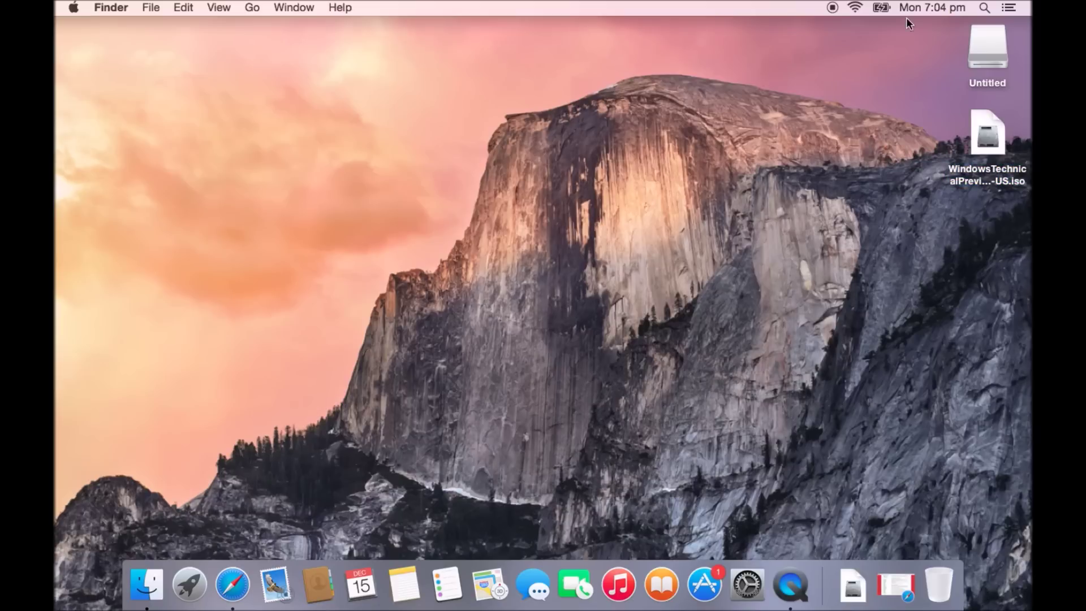
# Launch Boot Camp Assistant by searching 'boot camp' in Spotlight and continue to Select Tasks
pyautogui.click(986, 8)
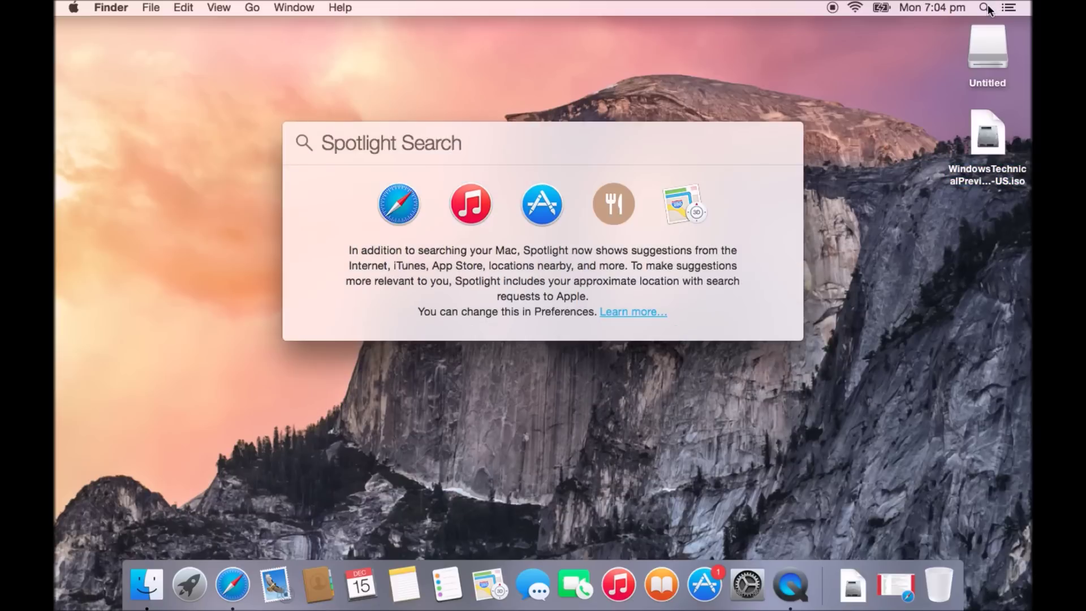
pyautogui.write('boot ca')
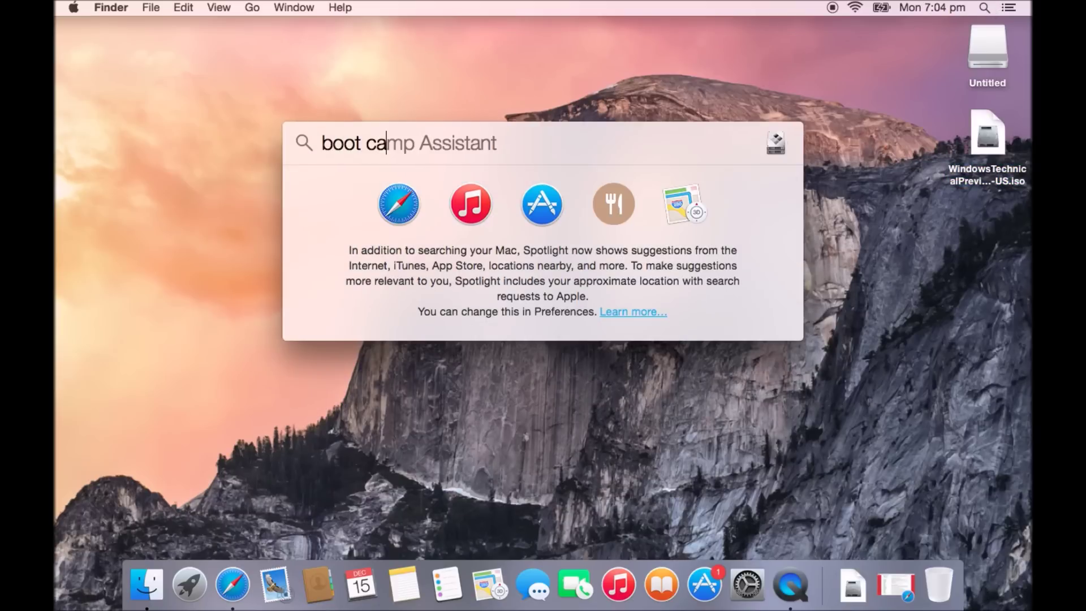
pyautogui.write('mp')
pyautogui.press('Return')
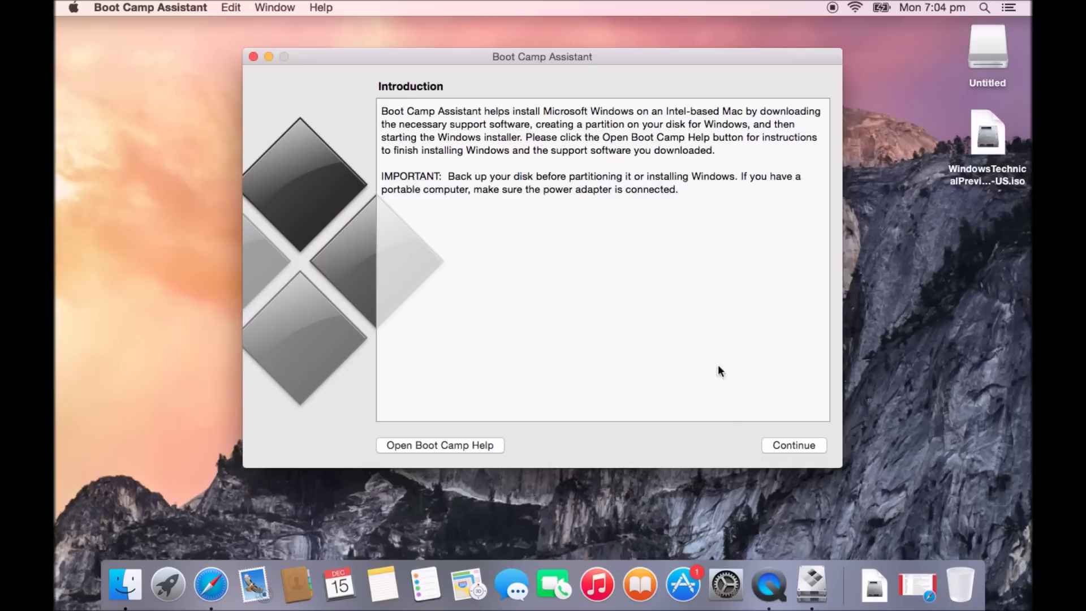
pyautogui.click(784, 444)
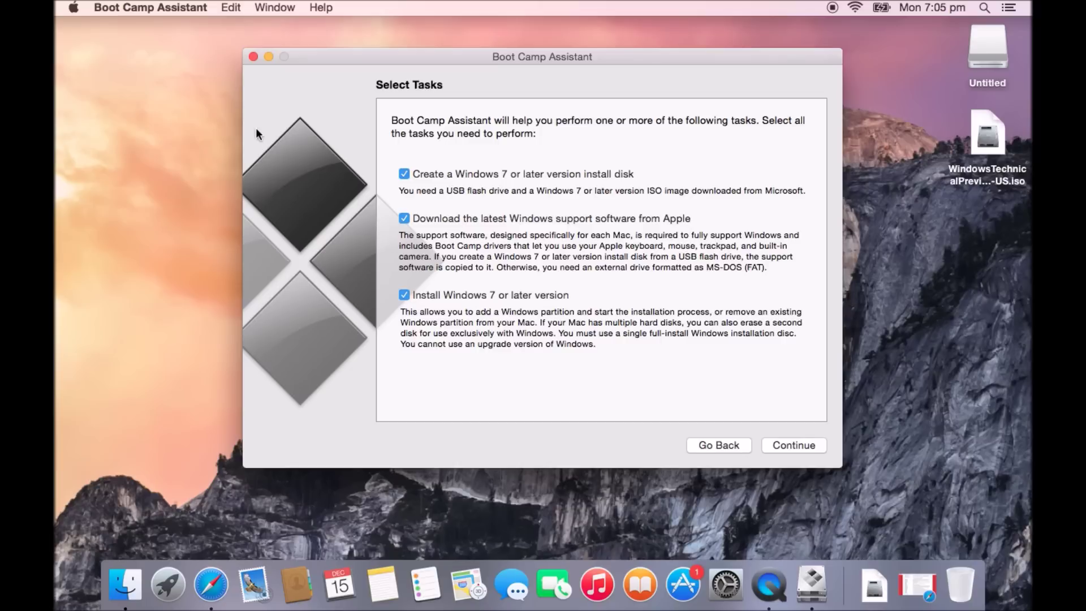
pyautogui.click(73, 7)
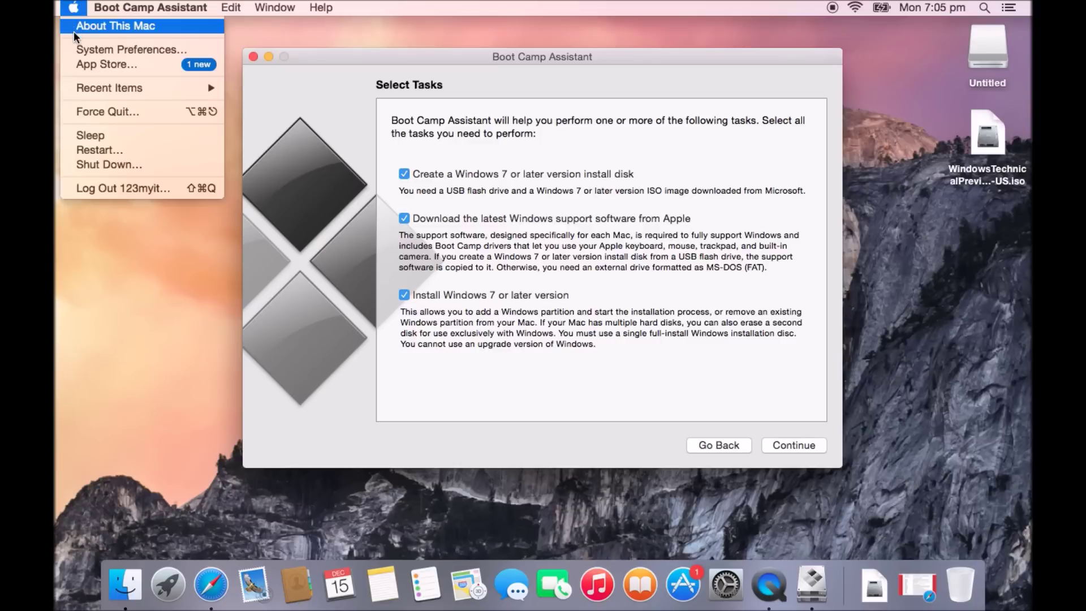
pyautogui.click(77, 28)
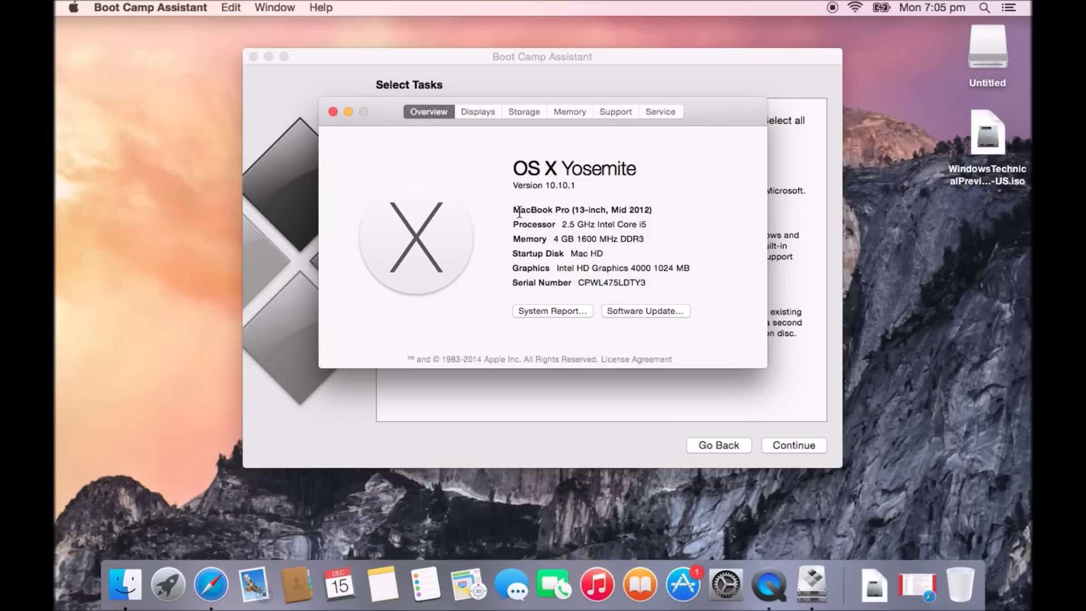
pyautogui.moveTo(514, 210); pyautogui.dragTo(655, 211)
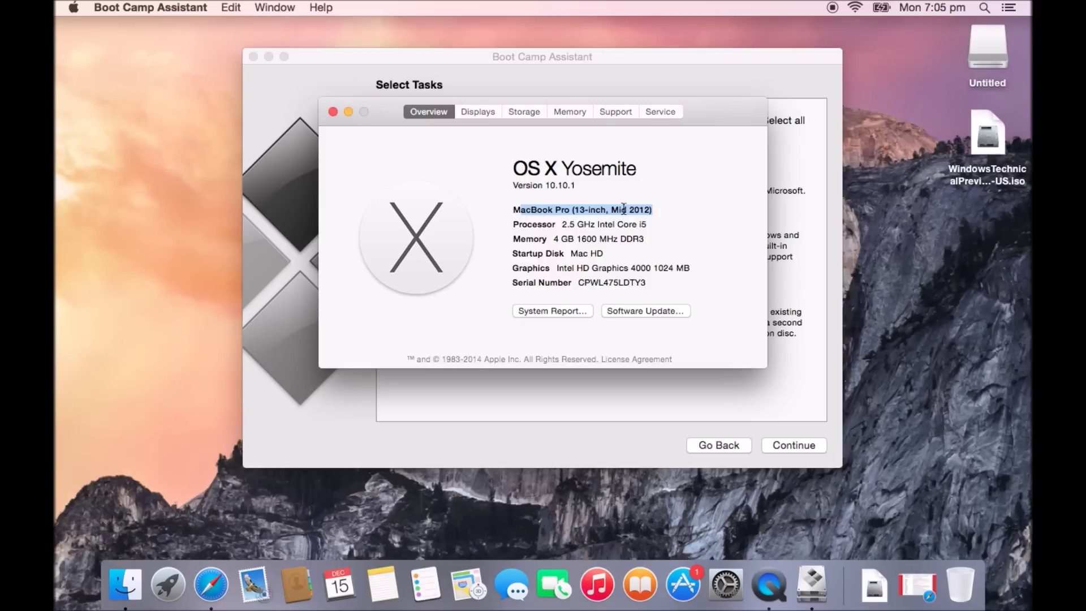
pyautogui.click(333, 112)
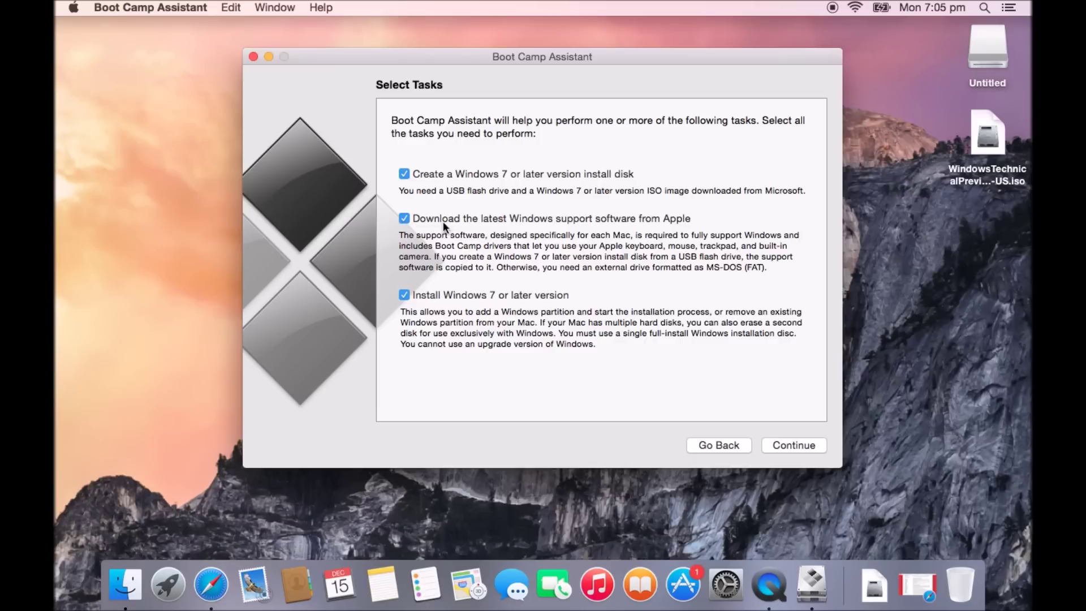
pyautogui.click(212, 585)
# Switch back to the 123myit Downloads tab through Safari's tab overview
pyautogui.press('shift+super+backslash')
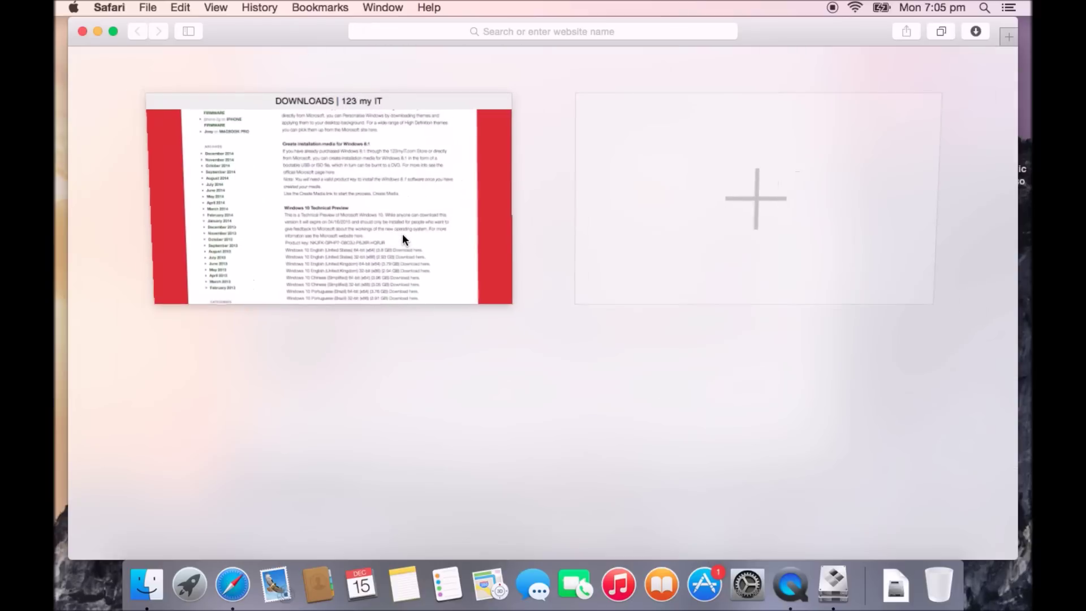
pyautogui.click(377, 189)
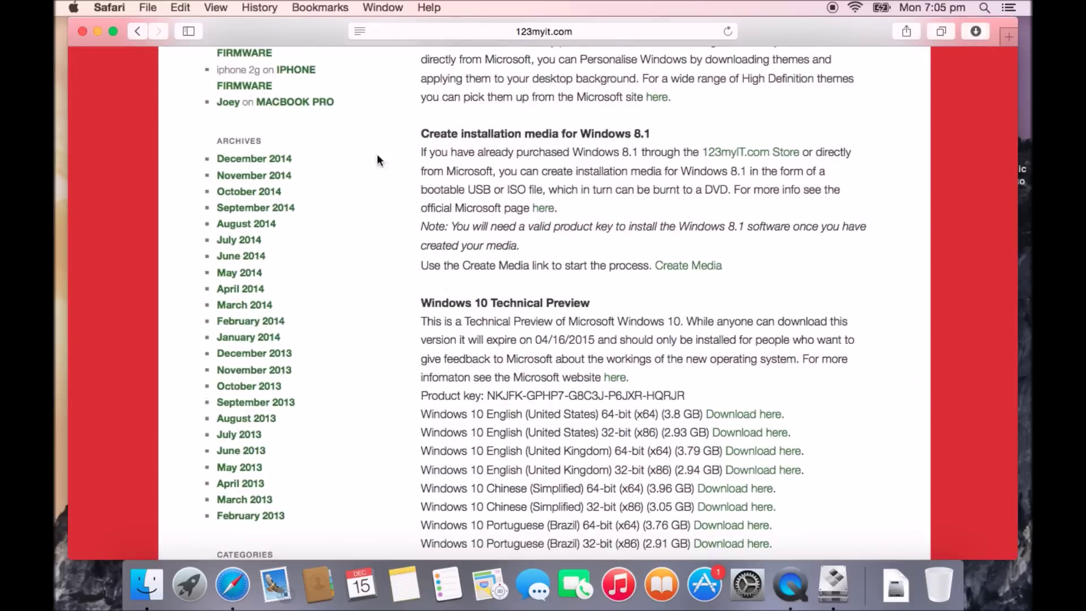
pyautogui.scroll(10, 376, 90)
pyautogui.scroll(15, 377, 90)
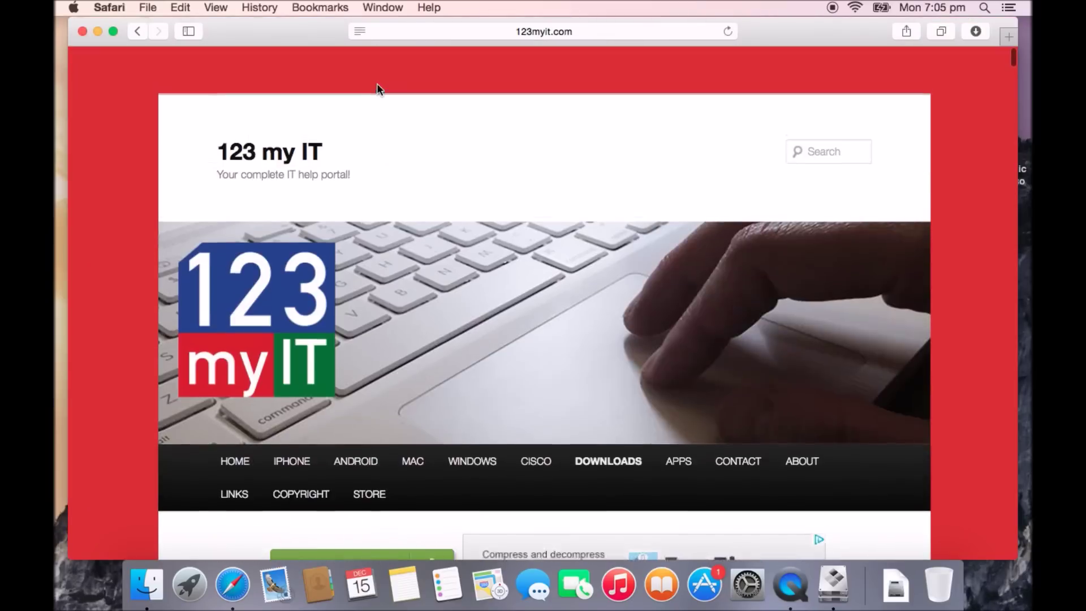
pyautogui.scroll(-5, 377, 90)
# Open the MacBook Pro page from the MAC menu and scroll to its Boot Camp driver list
pyautogui.moveTo(416, 285)
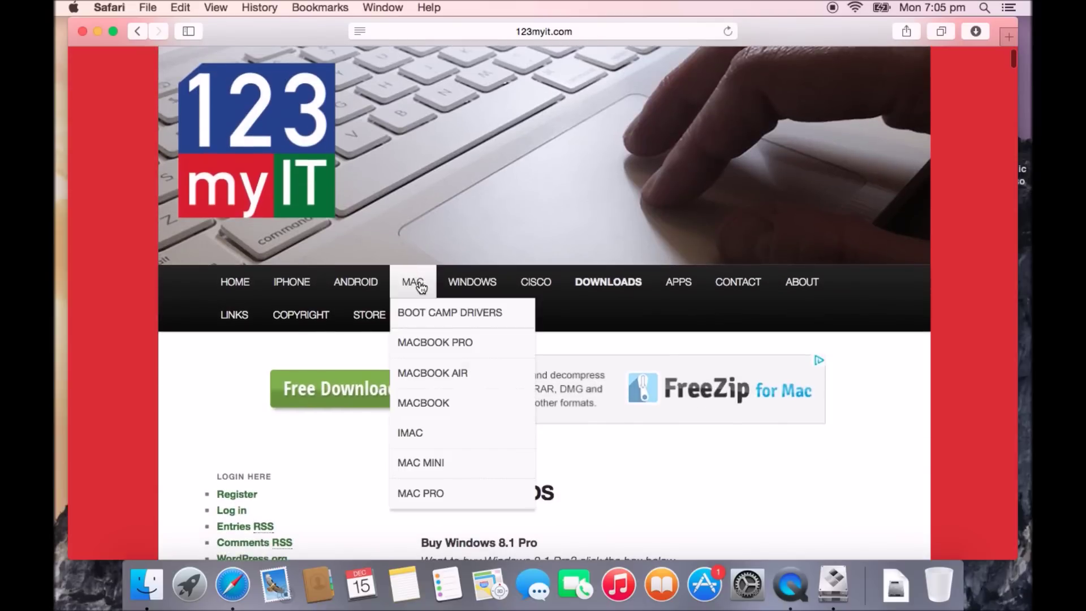
pyautogui.click(433, 343)
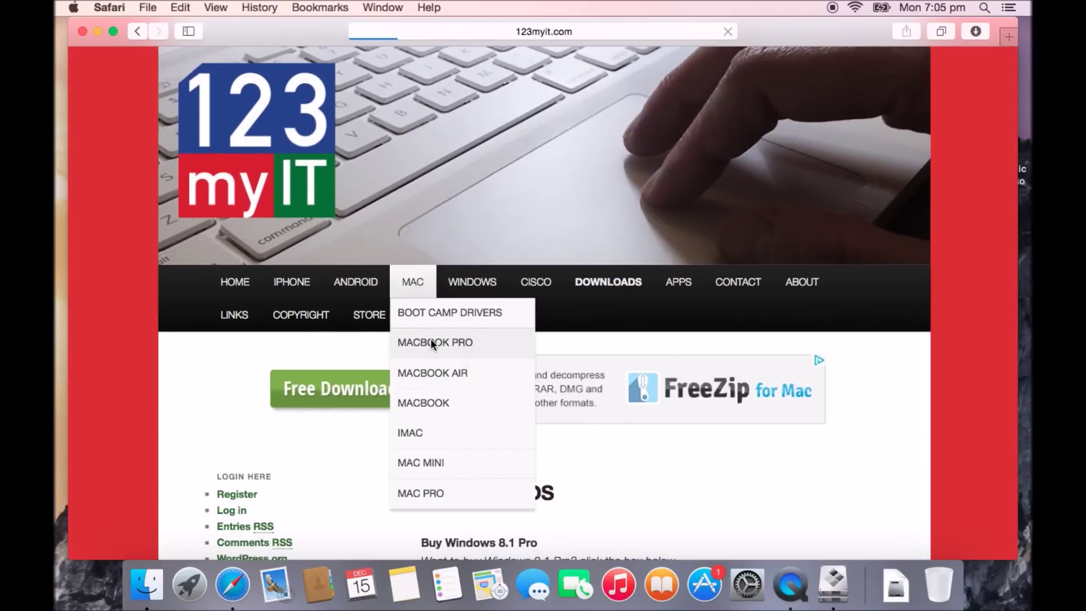
pyautogui.scroll(-15, 429, 338)
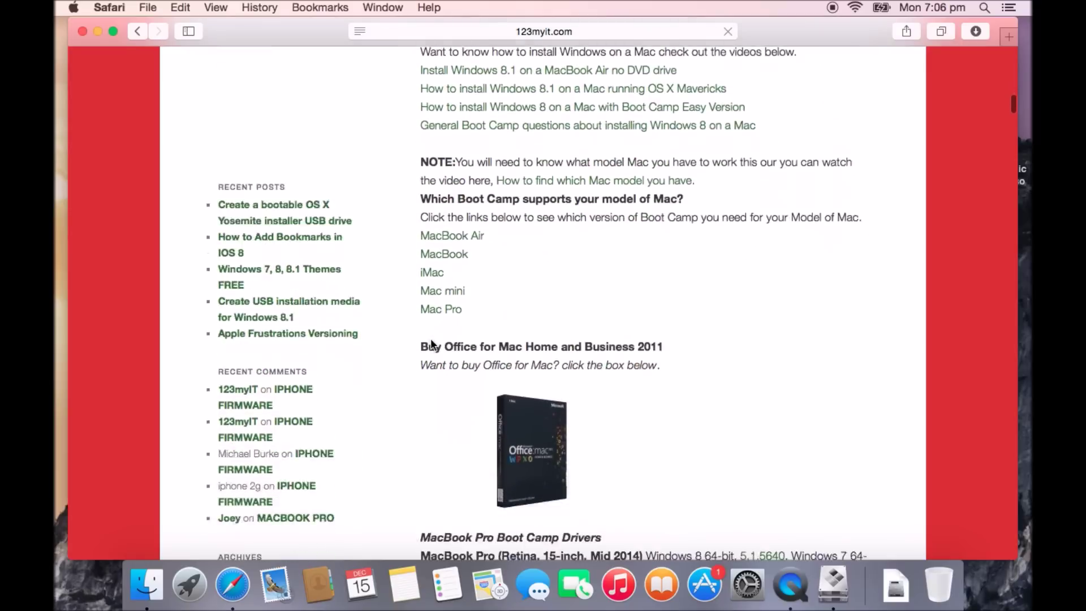
pyautogui.scroll(-1, 431, 340)
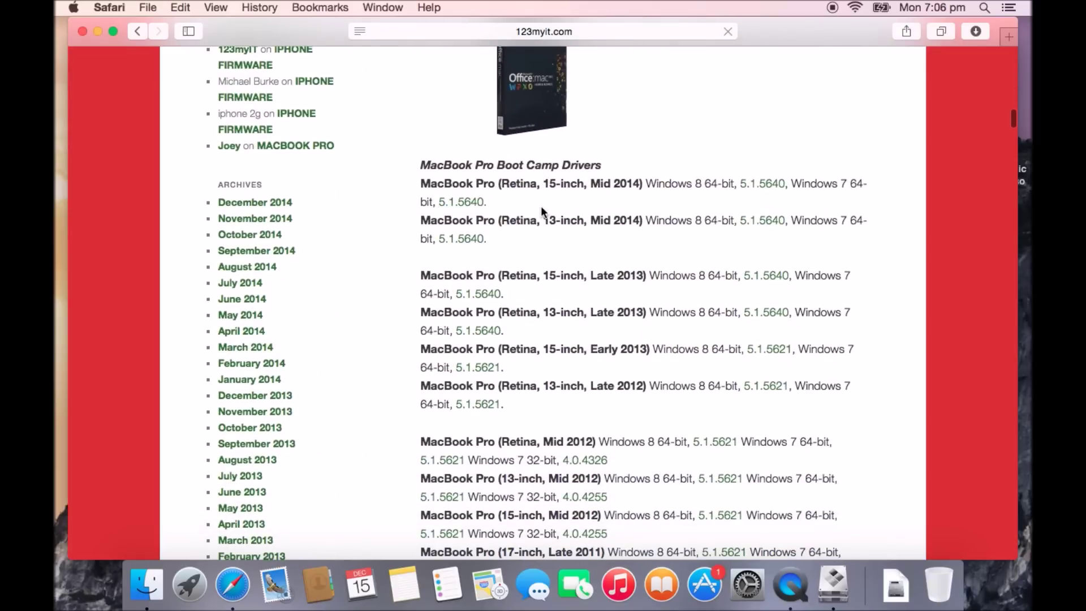
pyautogui.scroll(-10, 510, 332)
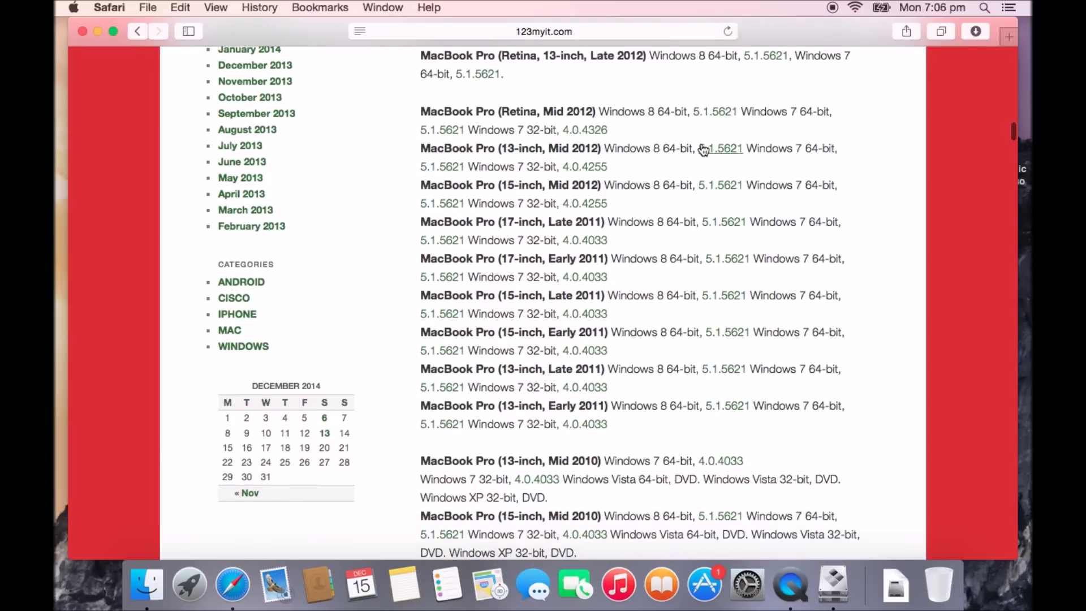
# Minimize Safari, continue past Select Tasks, and confirm the Windows ISO and Verbatim USB destination
pyautogui.click(99, 31)
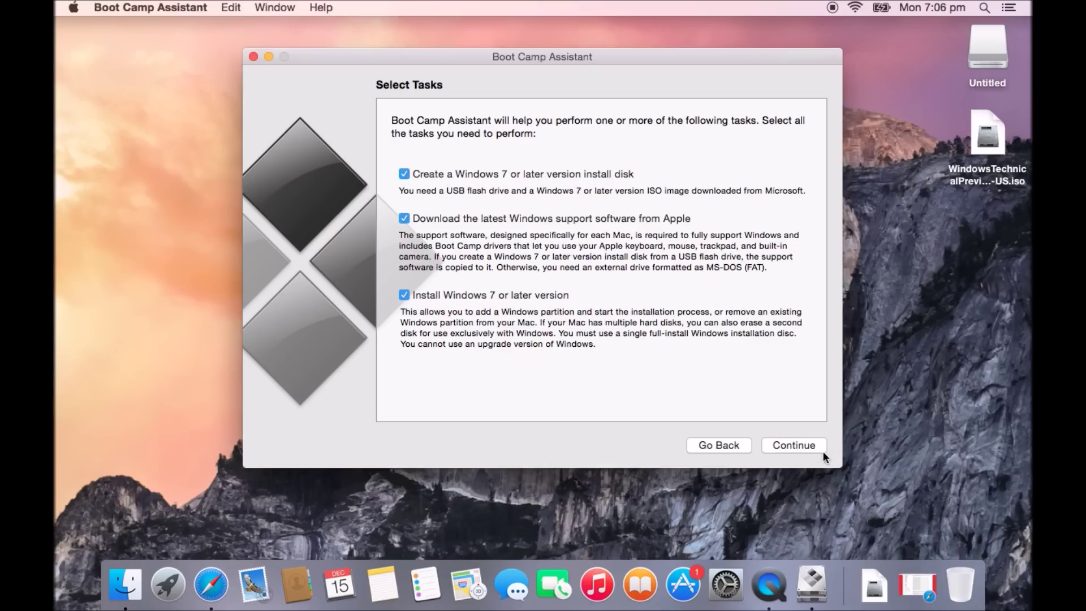
pyautogui.click(805, 444)
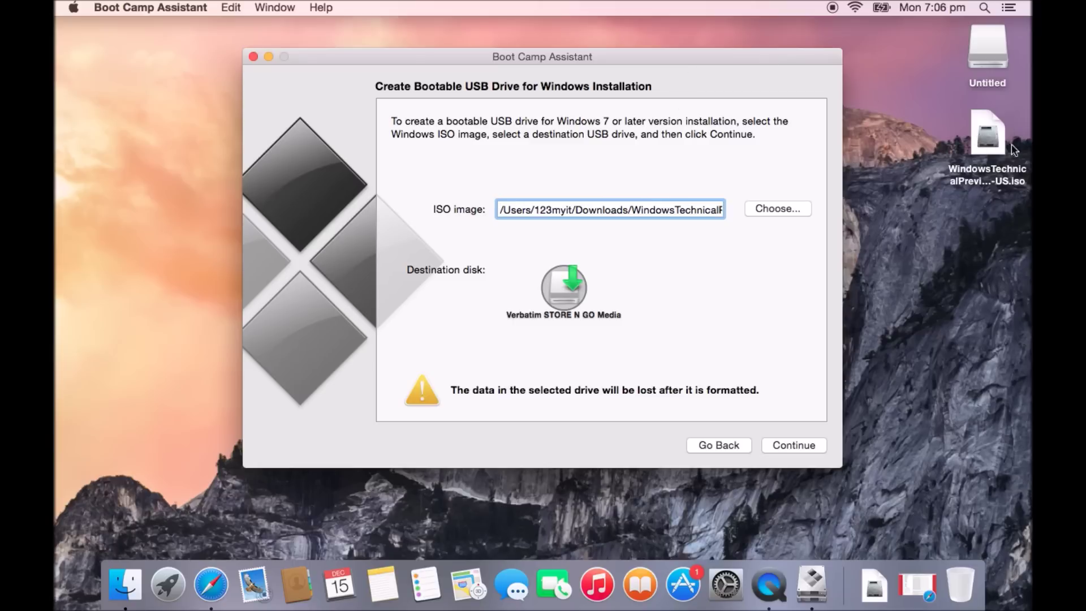
pyautogui.click(985, 120)
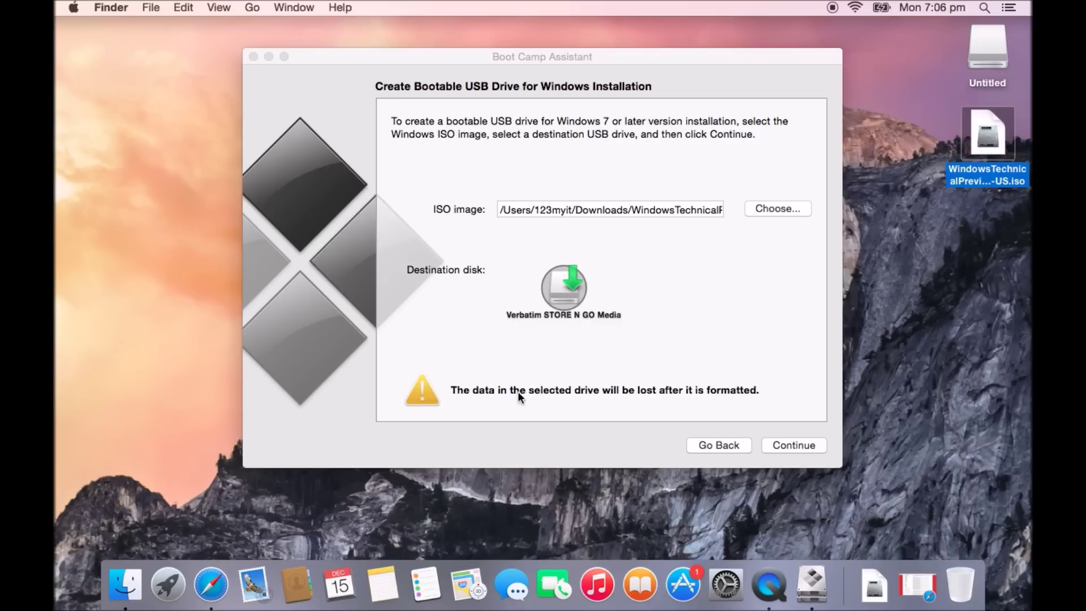
pyautogui.click(791, 447)
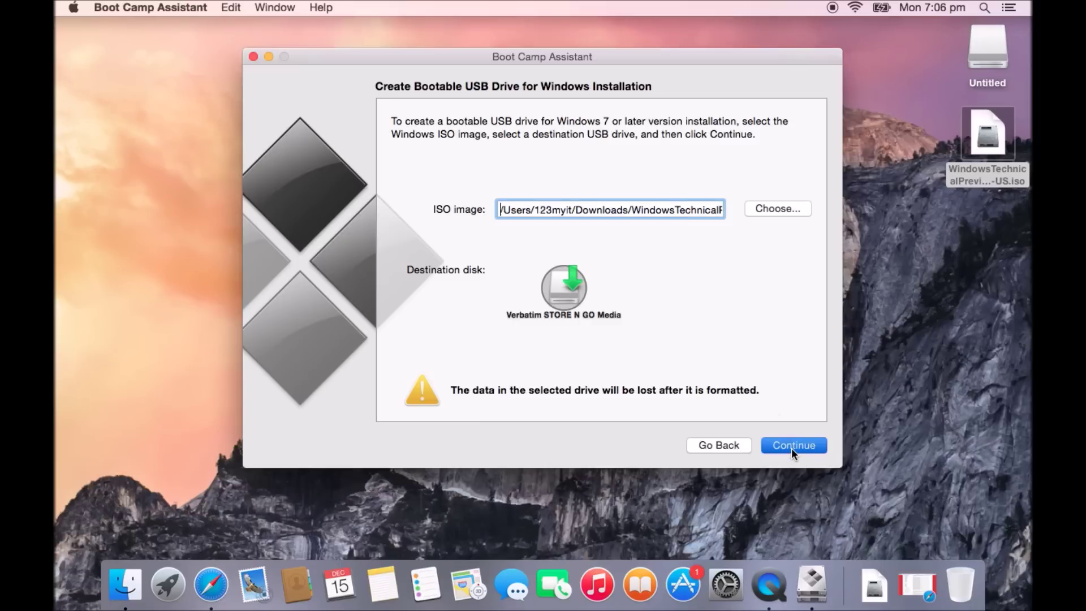
pyautogui.click(792, 446)
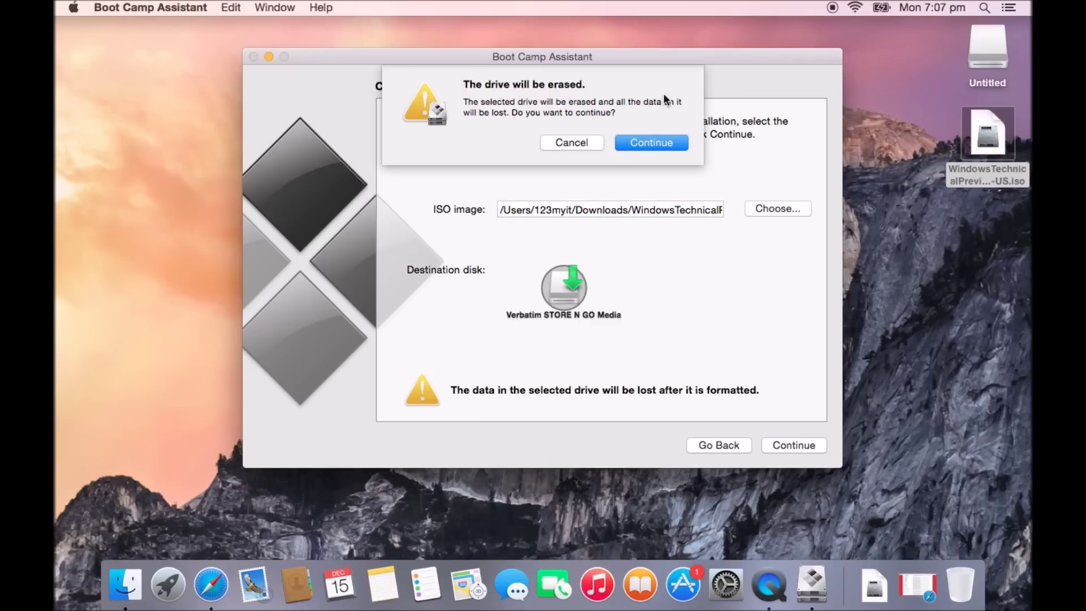
# Confirm erasing the Verbatim USB drive so formatting and Windows file copying begin
pyautogui.click(655, 141)
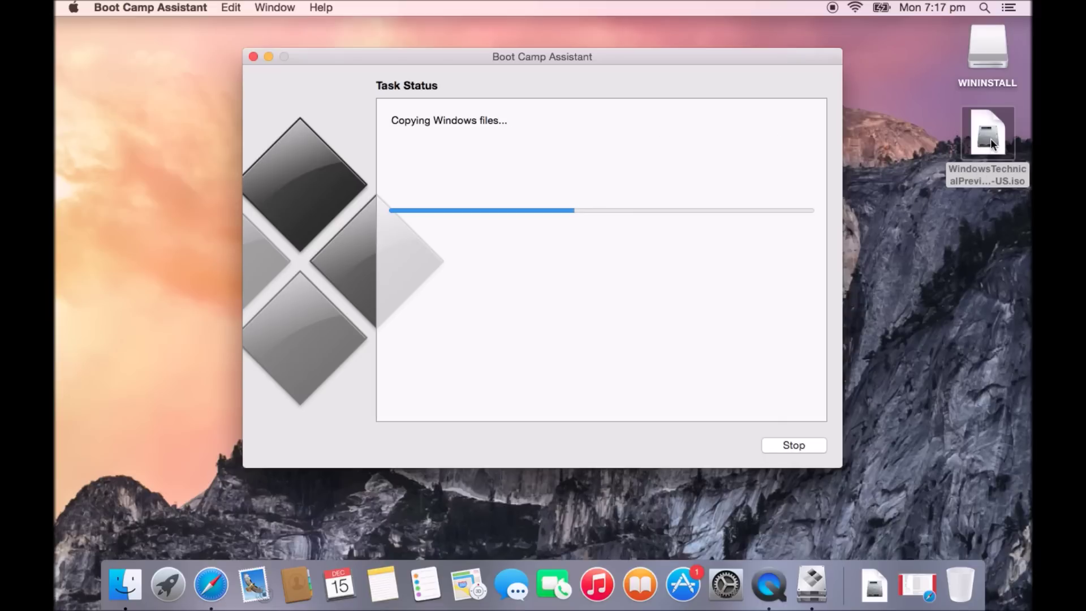
pyautogui.click(976, 137)
pyautogui.click(252, 7)
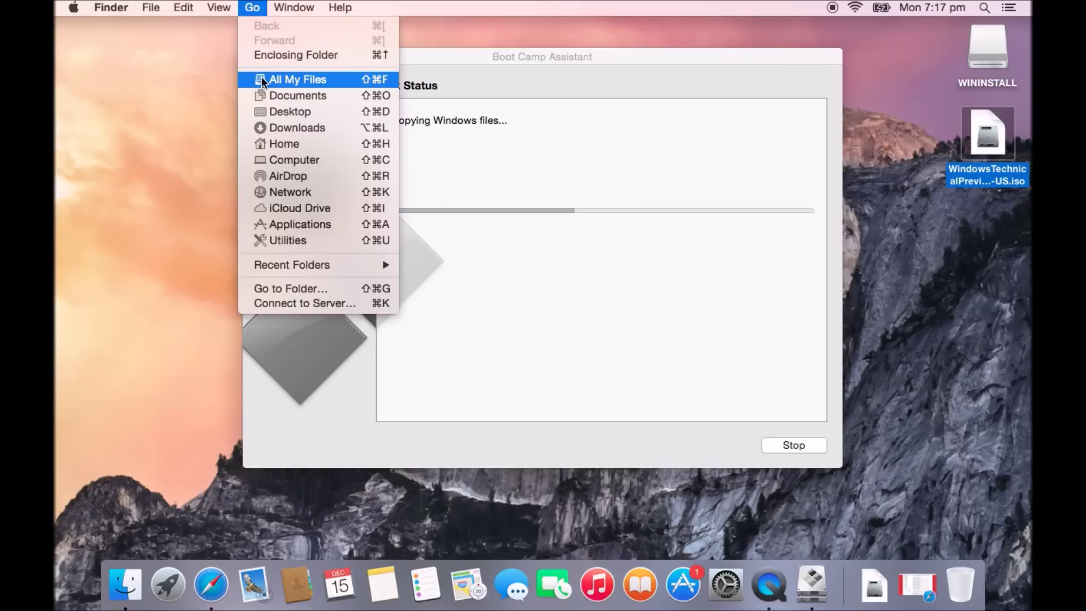
pyautogui.click(294, 95)
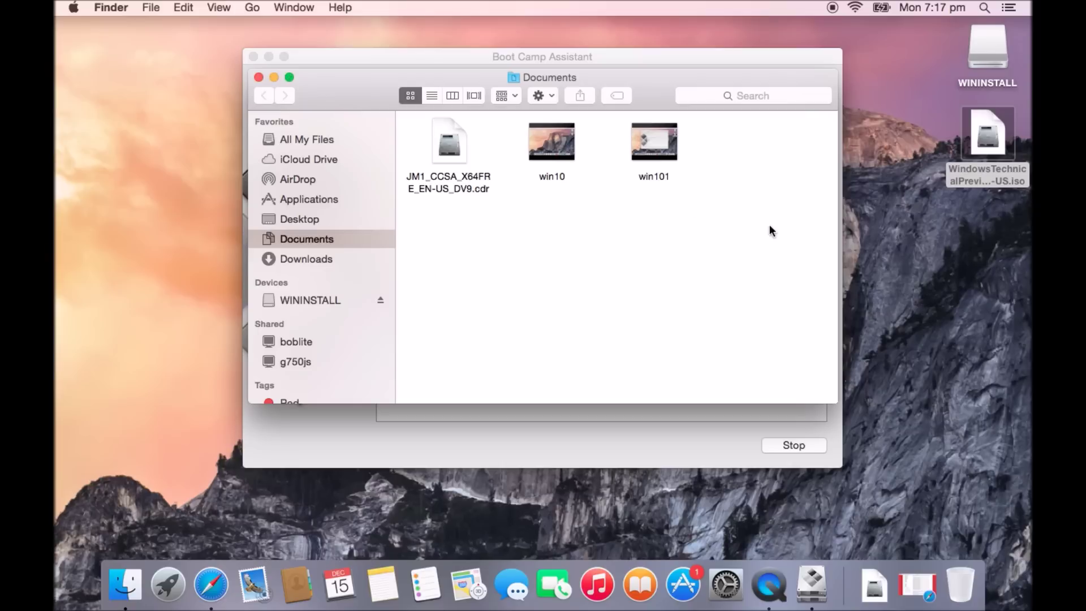
pyautogui.click(258, 76)
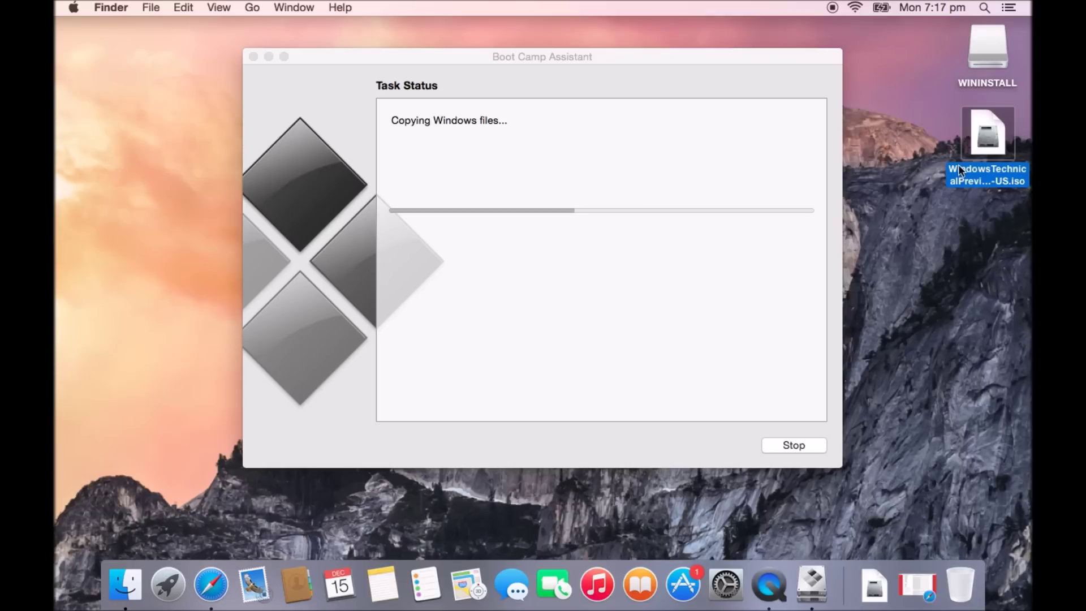
# Bring Boot Camp Assistant to the front while the Windows files finish copying
pyautogui.click(746, 56)
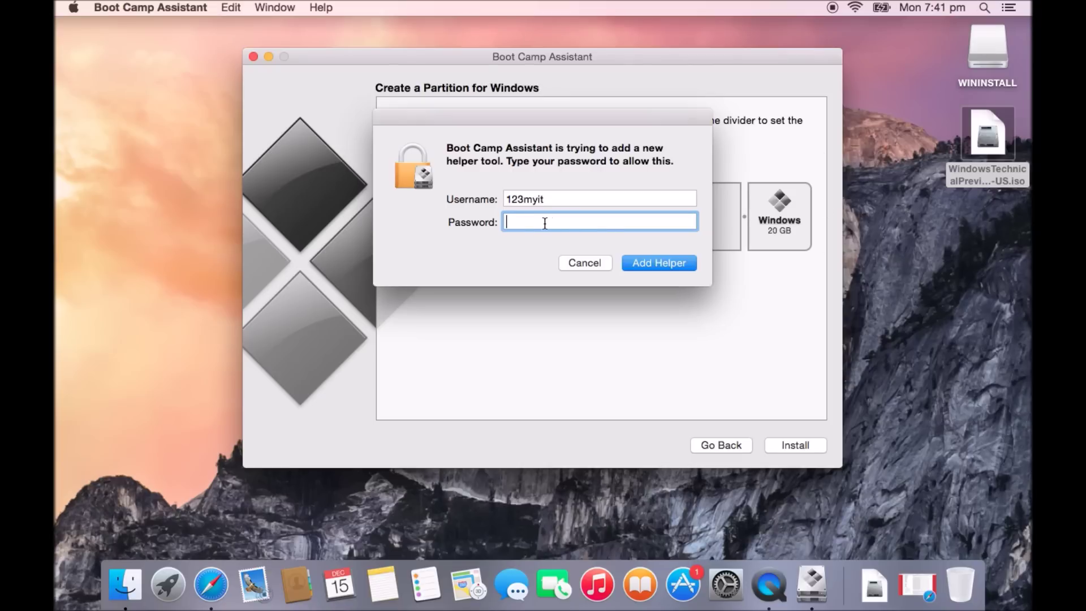
# Enter the account password and authorise the Boot Camp helper tool
pyautogui.write('•••')
pyautogui.click(653, 263)
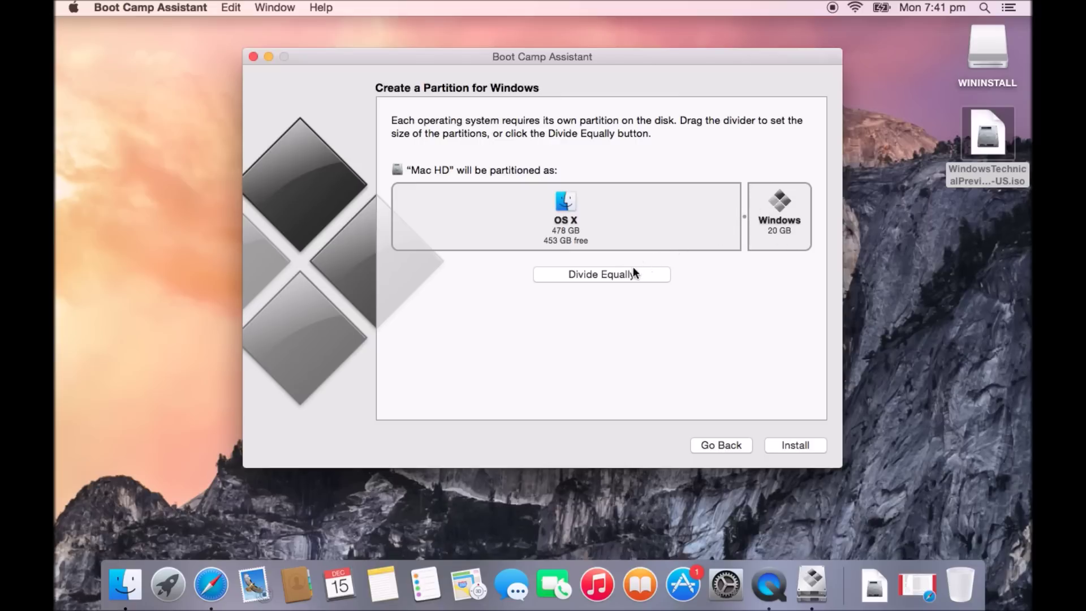
# Divide Mac HD equally into 249 GB OS X and Windows partitions, then start the partitioning
pyautogui.click(656, 276)
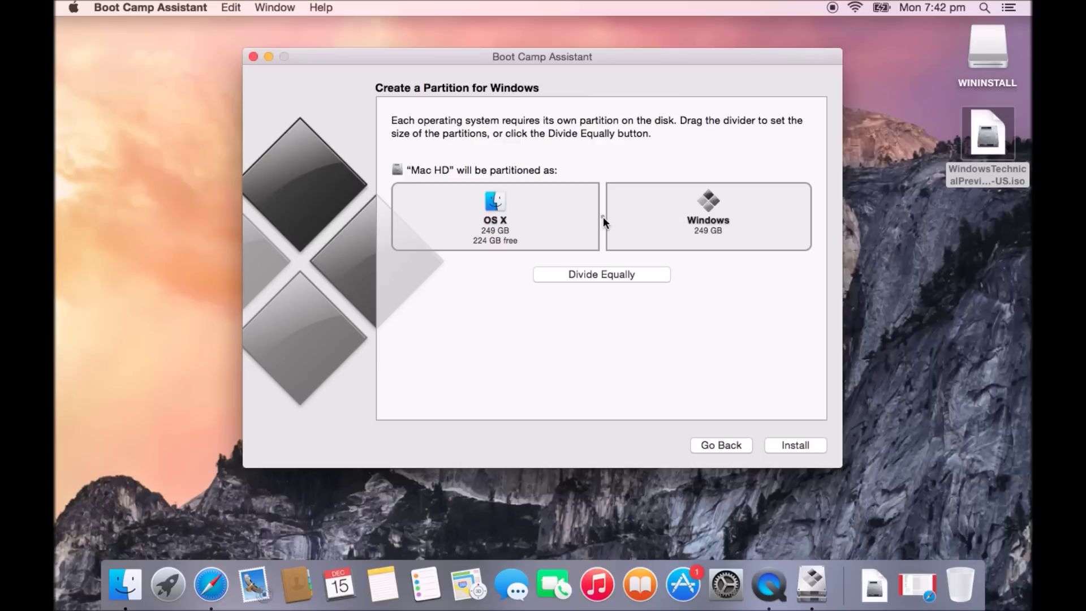
pyautogui.moveTo(603, 216); pyautogui.dragTo(451, 215)
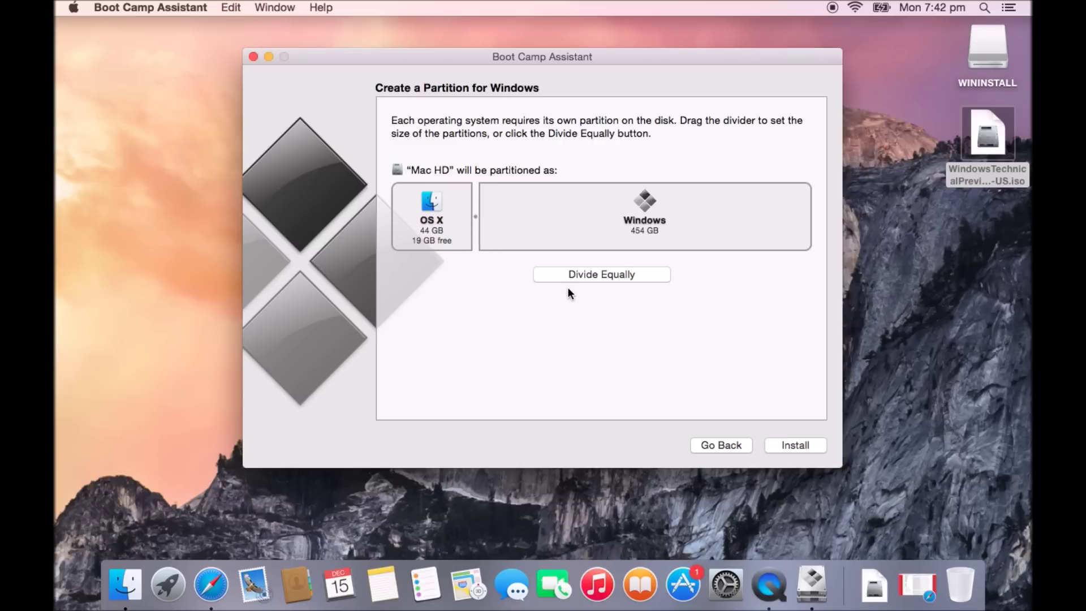
pyautogui.click(612, 276)
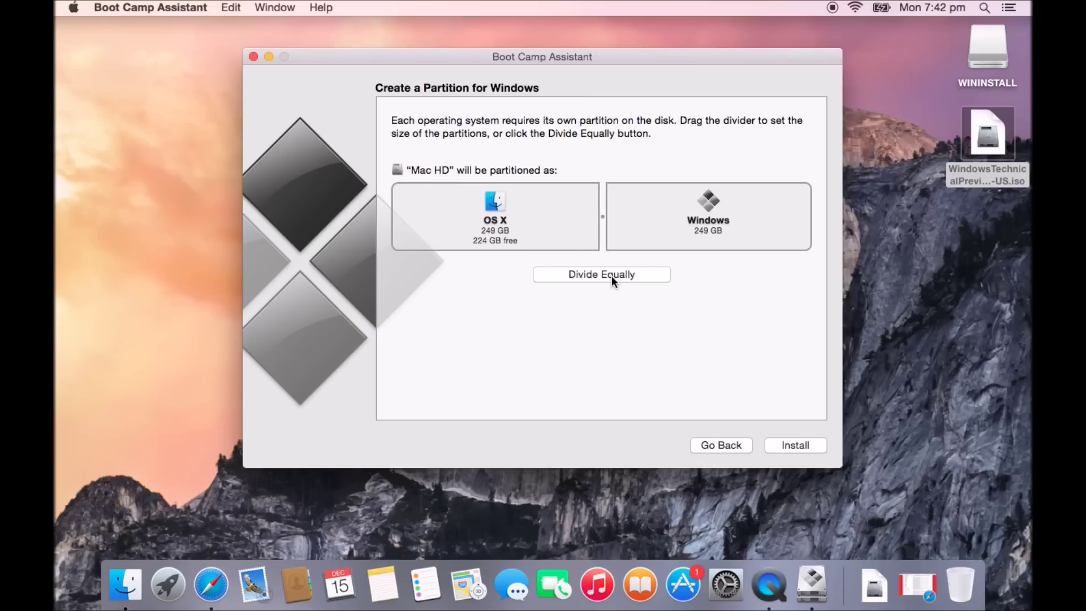
pyautogui.click(806, 448)
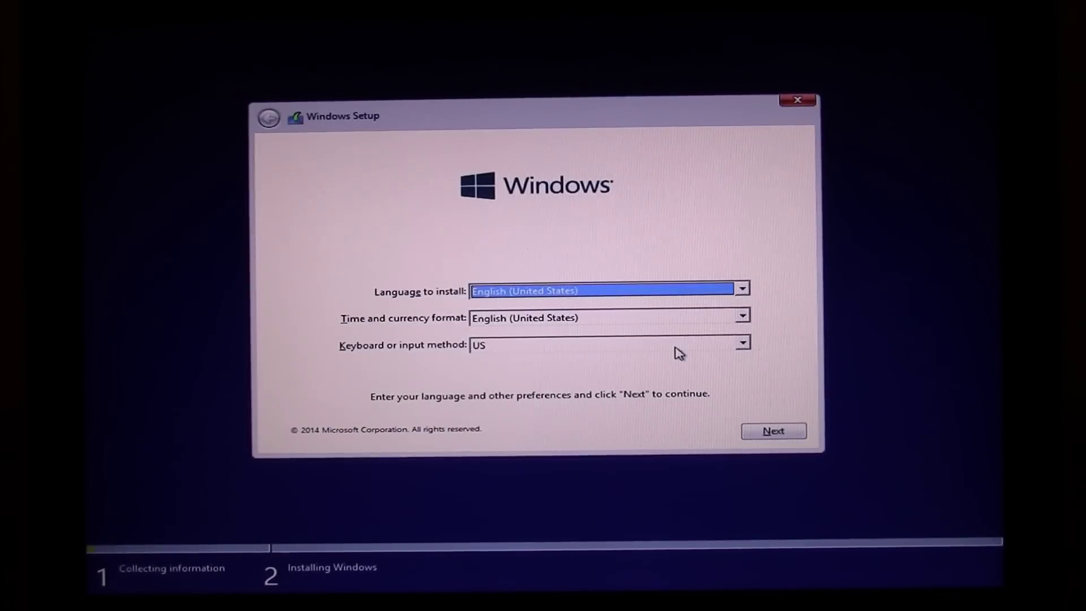
# Keep English (United States), pick Windows Technical Preview x64, accept the license, and select the BOOTCAMP partition
pyautogui.click(778, 433)
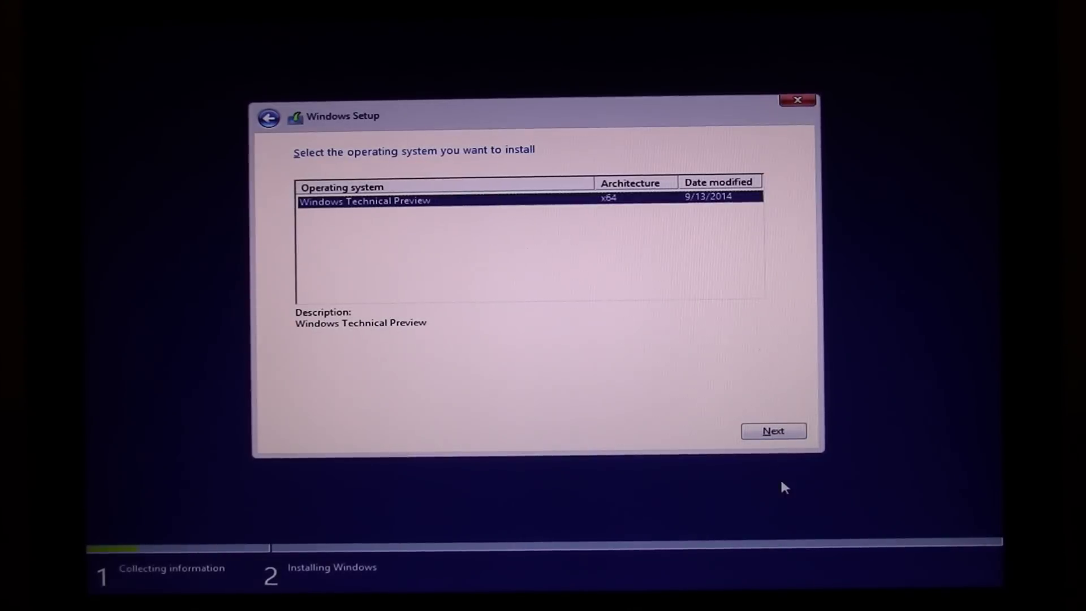
pyautogui.click(783, 435)
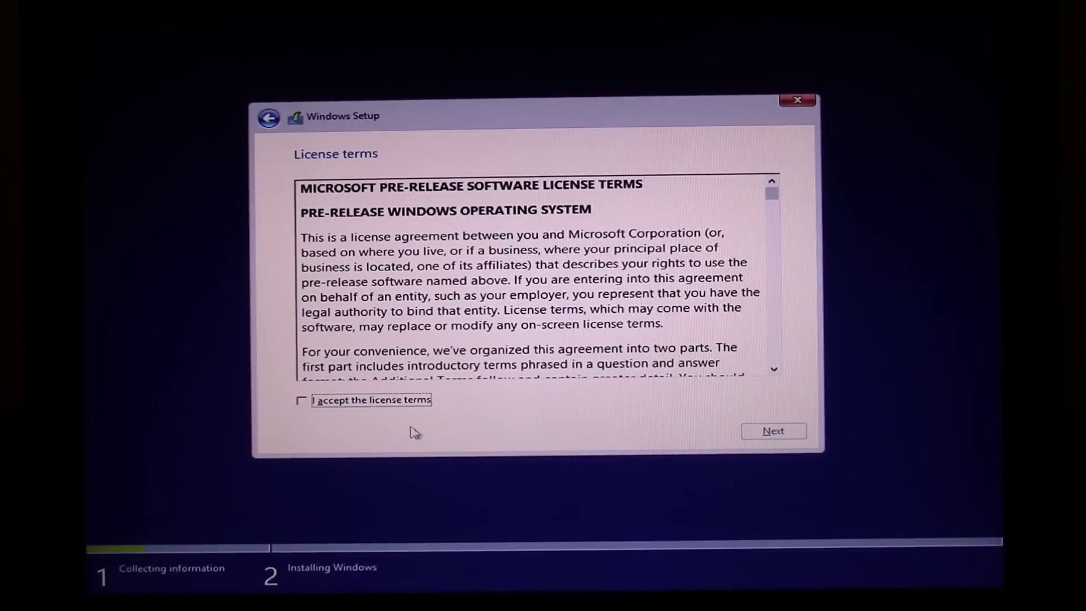
pyautogui.click(411, 407)
pyautogui.click(774, 432)
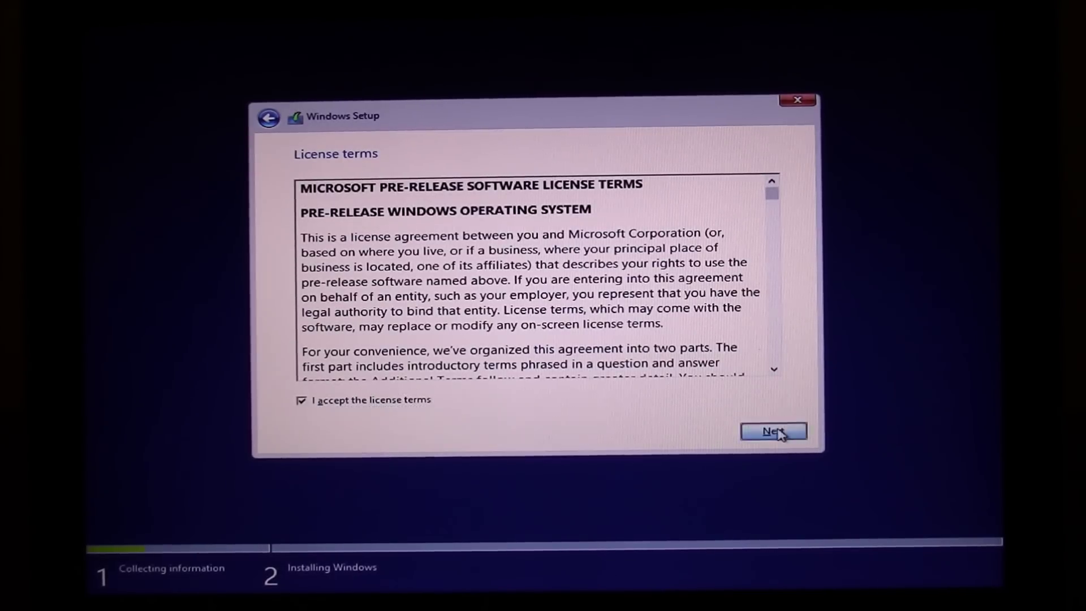
pyautogui.click(485, 291)
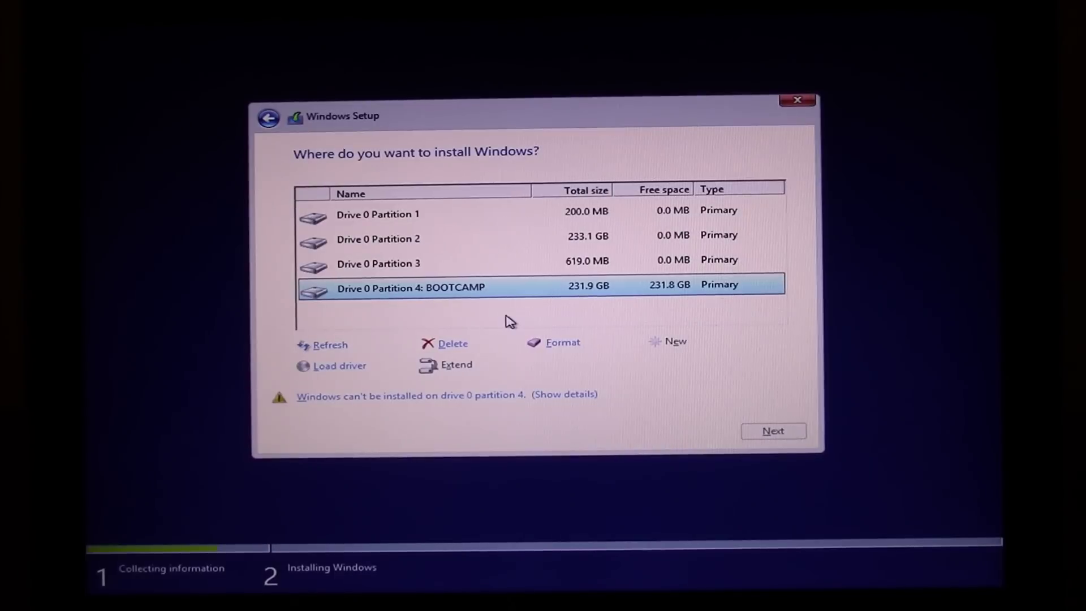
# Format the BOOTCAMP partition, confirm erasing its data, and begin installing Windows there
pyautogui.click(566, 344)
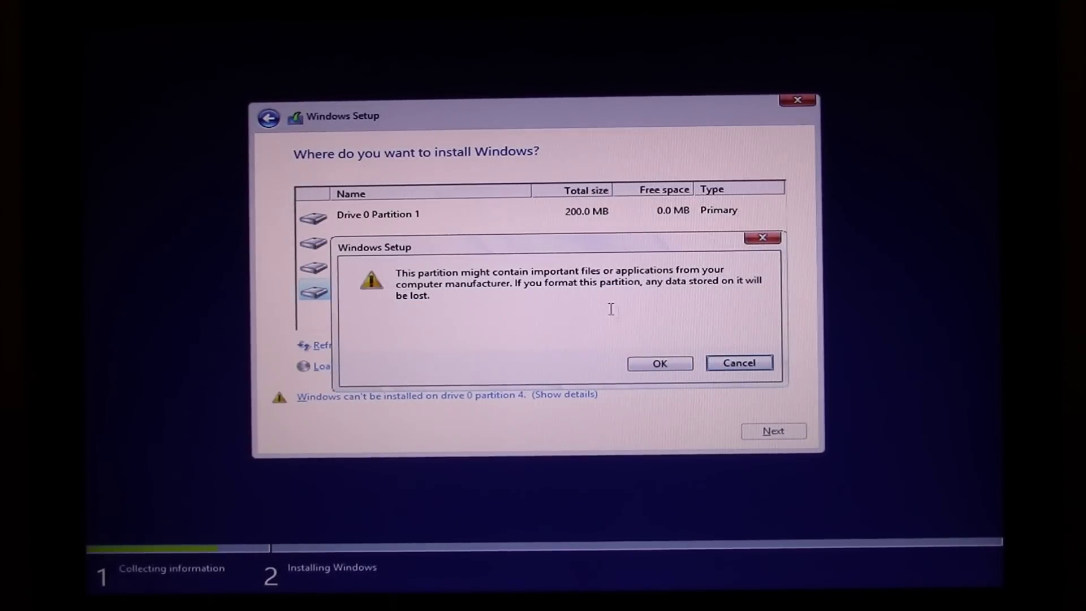
pyautogui.click(669, 369)
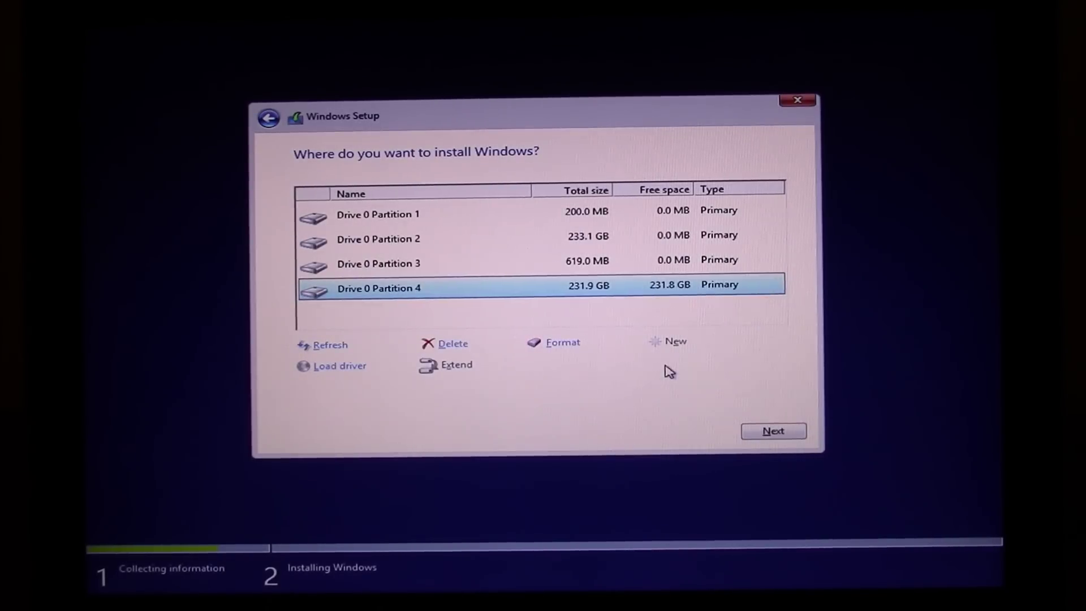
pyautogui.click(755, 433)
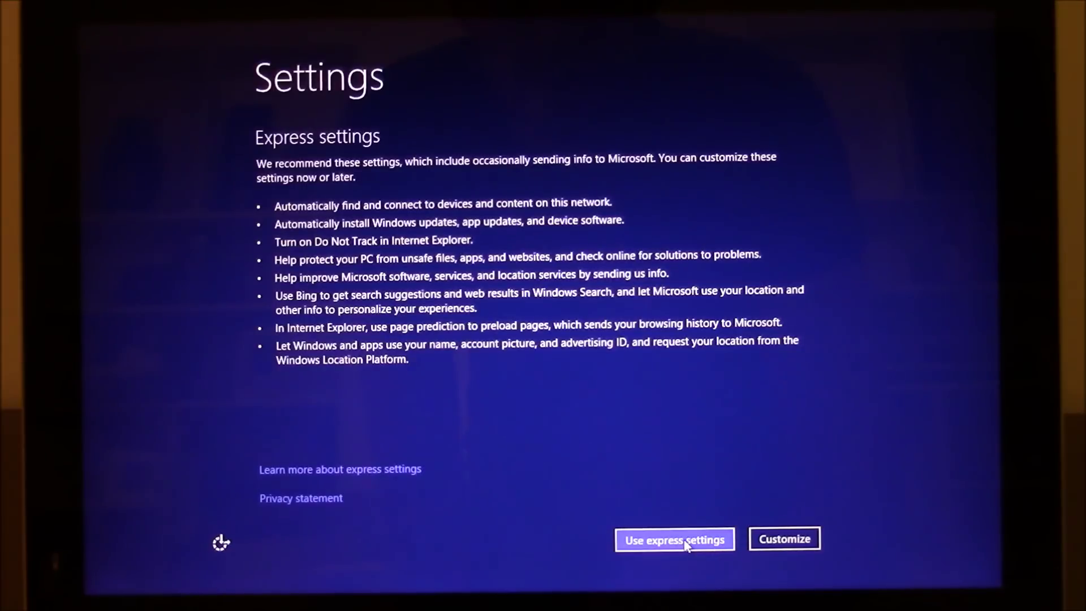
# Use express settings and create a local account with user name, password, confirmation and password hint
pyautogui.click(687, 540)
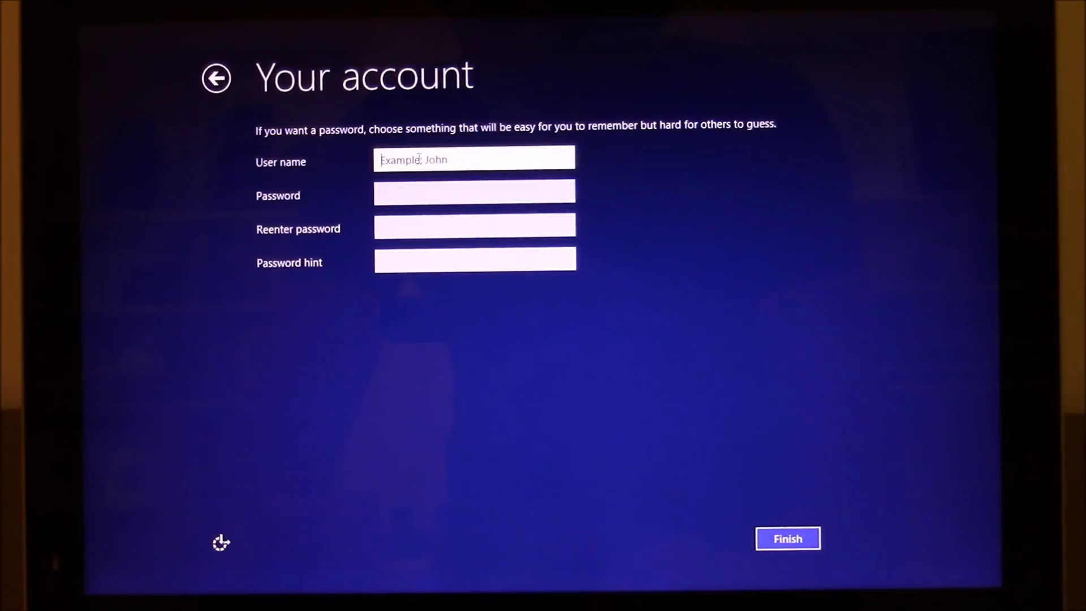
pyautogui.write('123my')
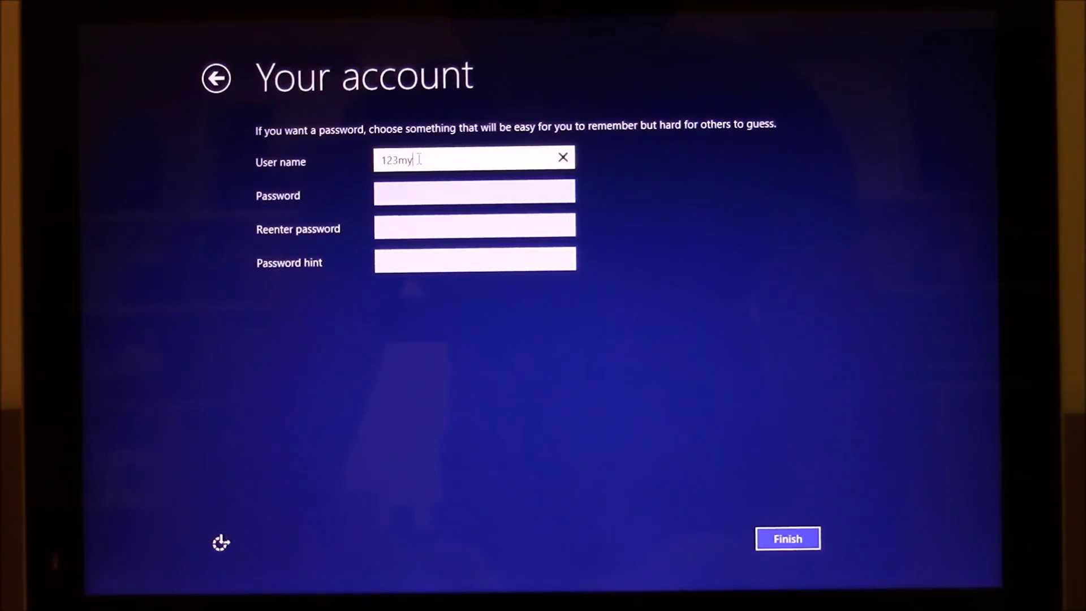
pyautogui.write('it')
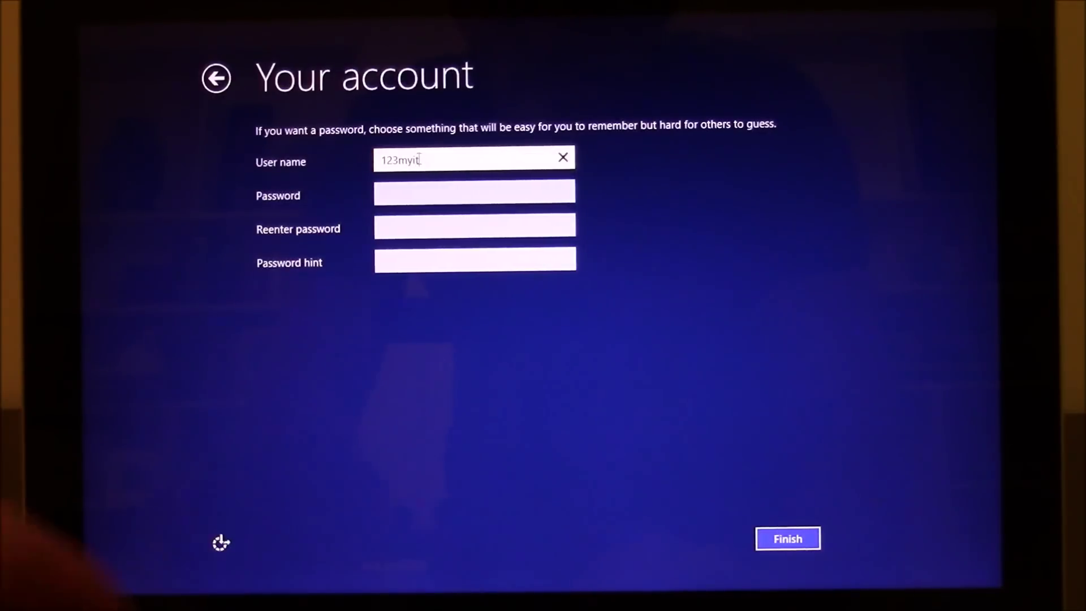
pyautogui.click(498, 191)
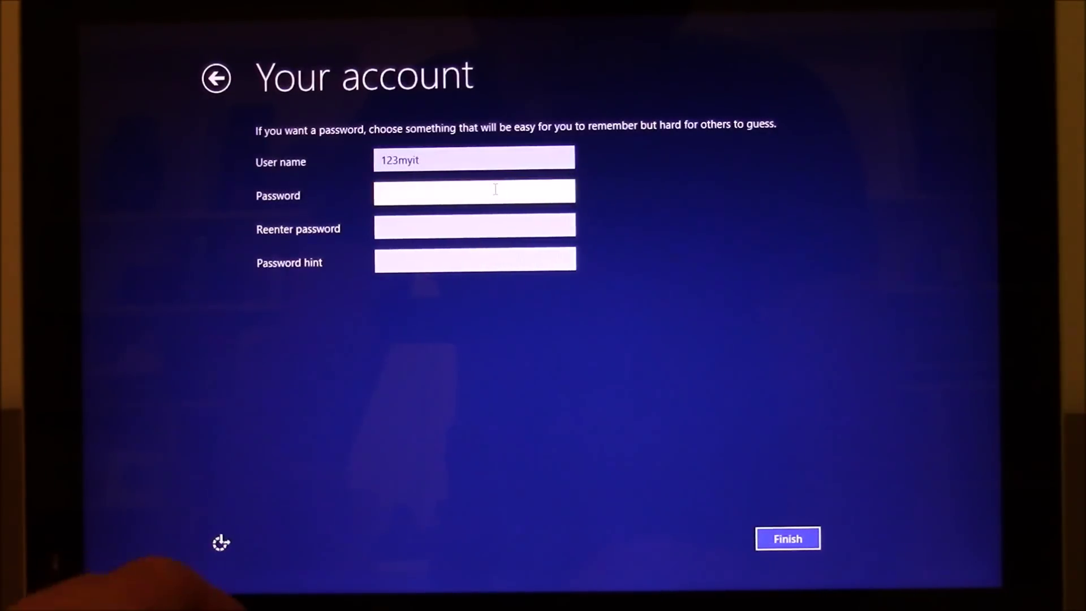
pyautogui.write('123')
pyautogui.click(482, 236)
pyautogui.write('123')
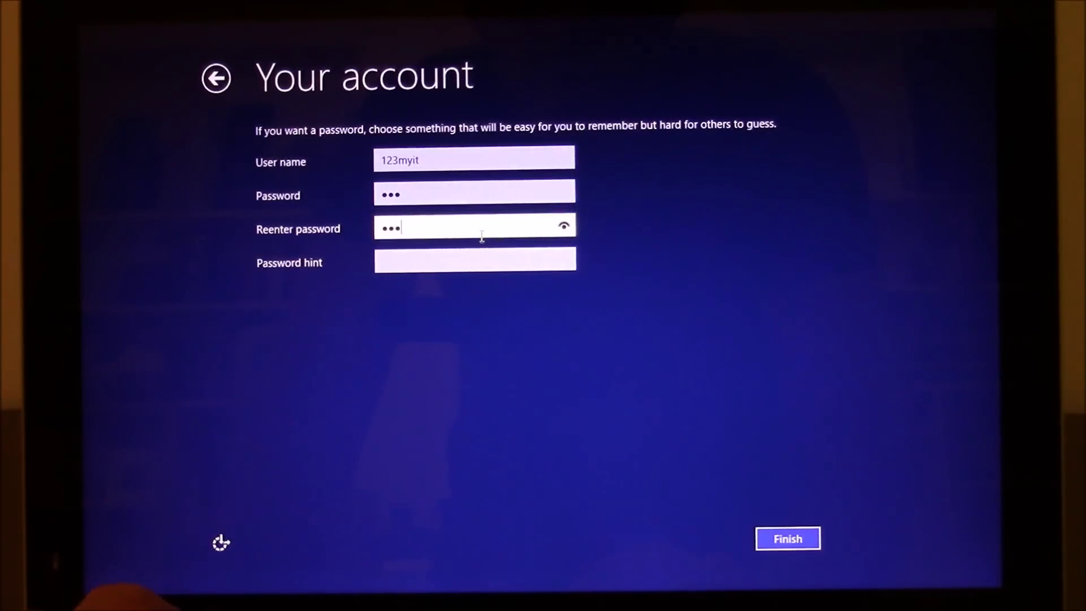
pyautogui.click(510, 262)
pyautogui.write('hint')
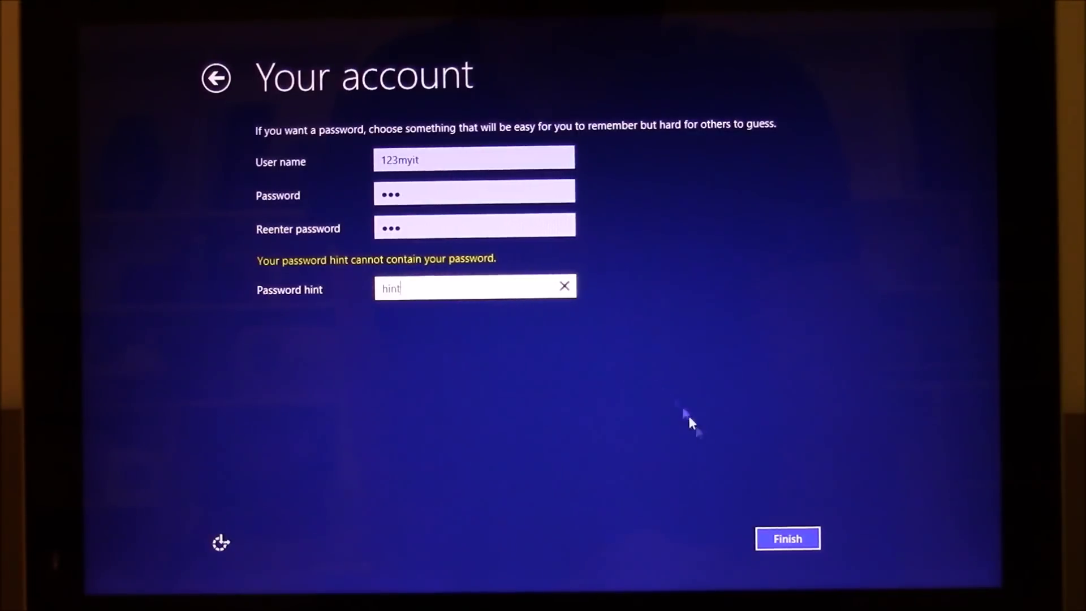
pyautogui.click(786, 538)
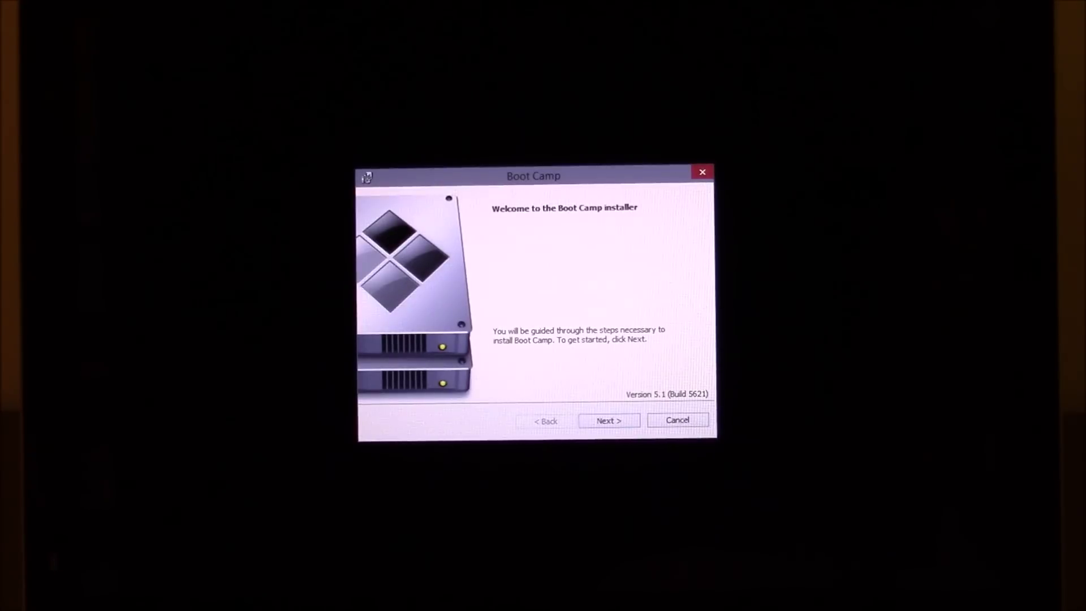
# Continue past the Boot Camp installer welcome and accept Apple's license agreement
pyautogui.click(616, 422)
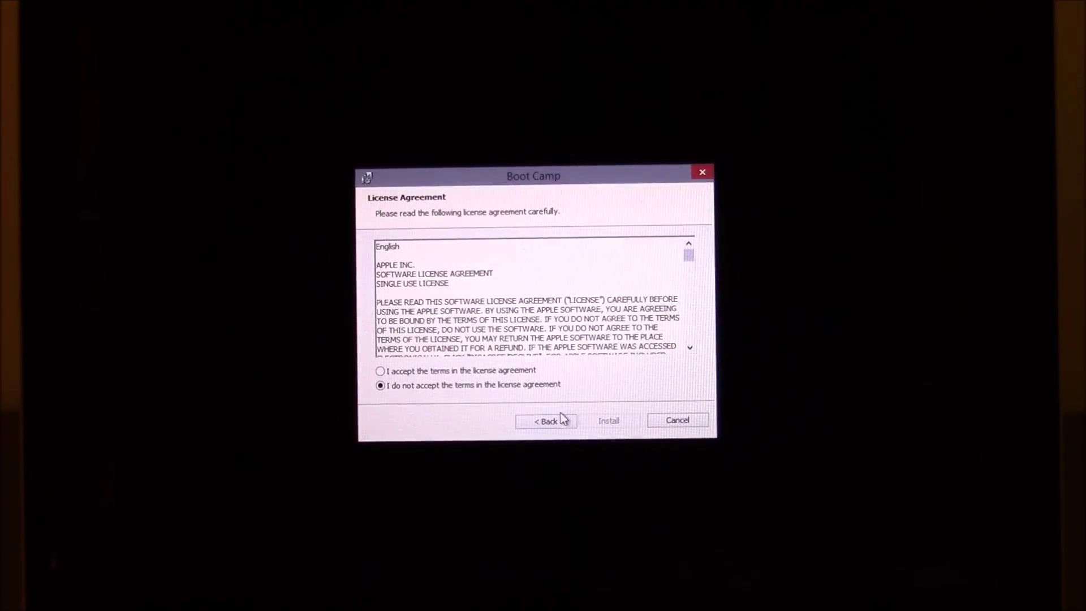
pyautogui.click(526, 374)
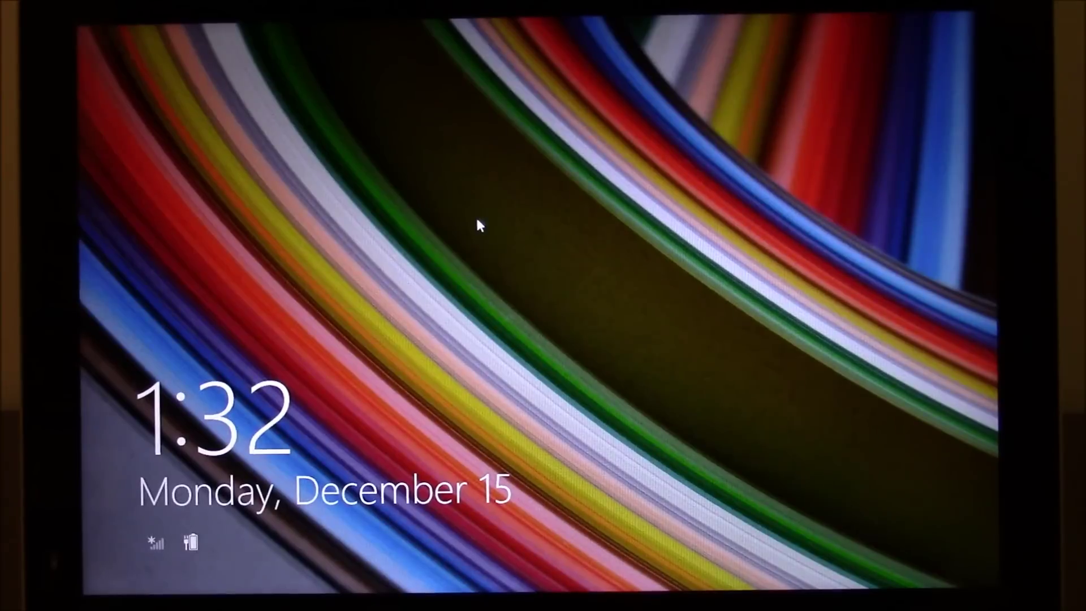
# Dismiss the lock screen and sign in with the account password
pyautogui.click(478, 225)
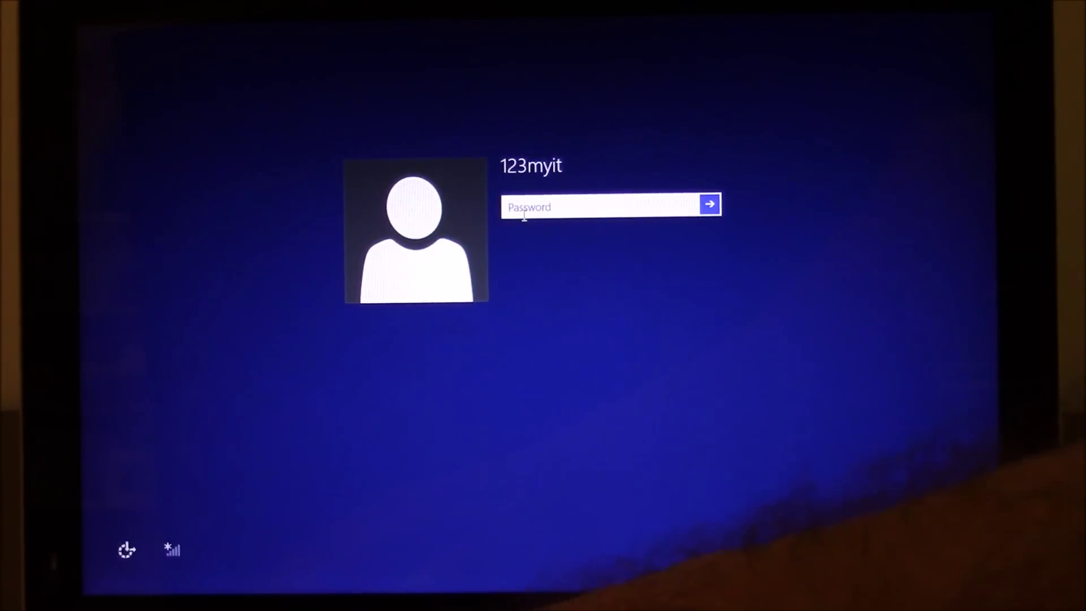
pyautogui.write('***')
pyautogui.press('Return')
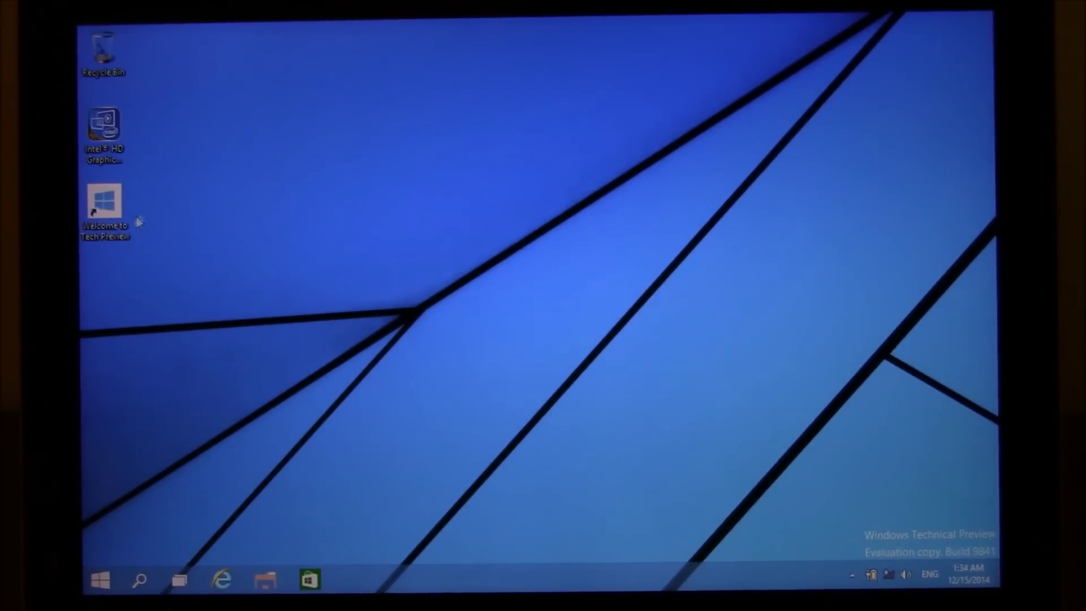
# Open Welcome to Tech Preview, then launch Boot Camp Help from the Start menu
pyautogui.doubleClick(127, 202)
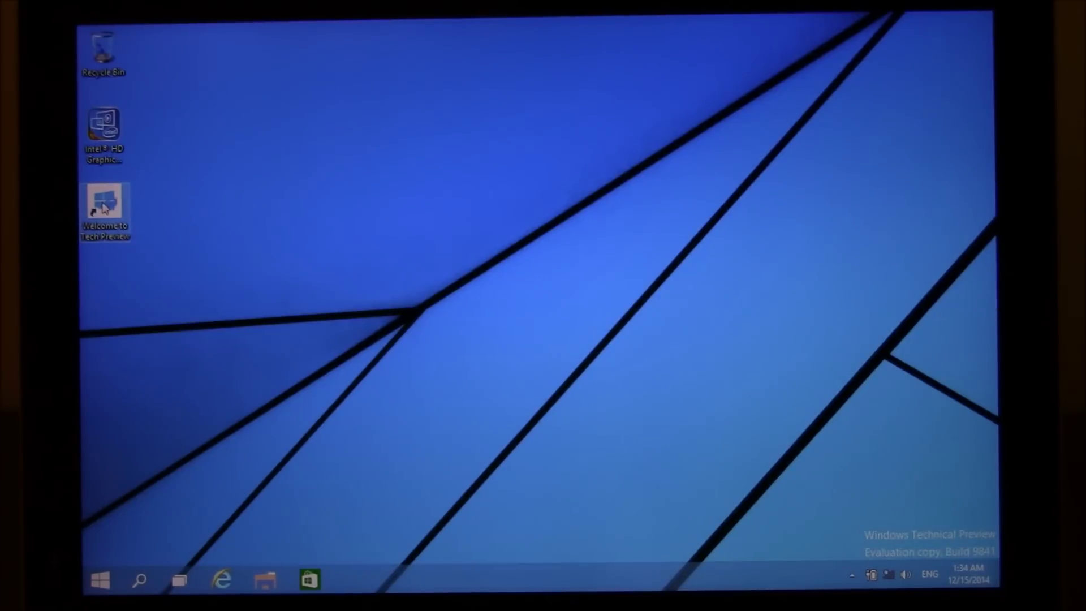
pyautogui.click(100, 581)
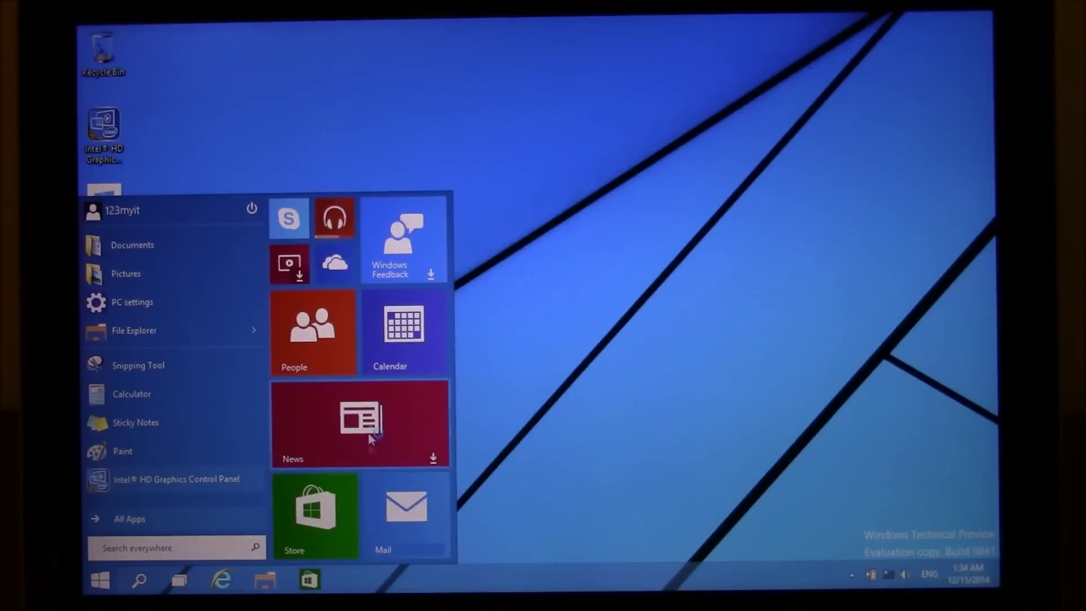
pyautogui.click(673, 269)
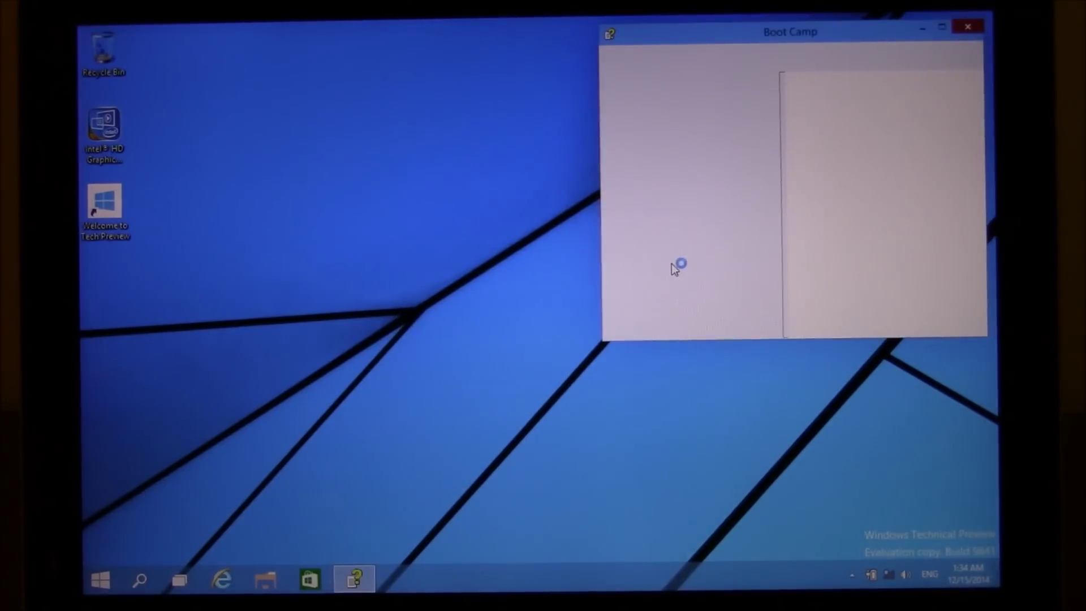